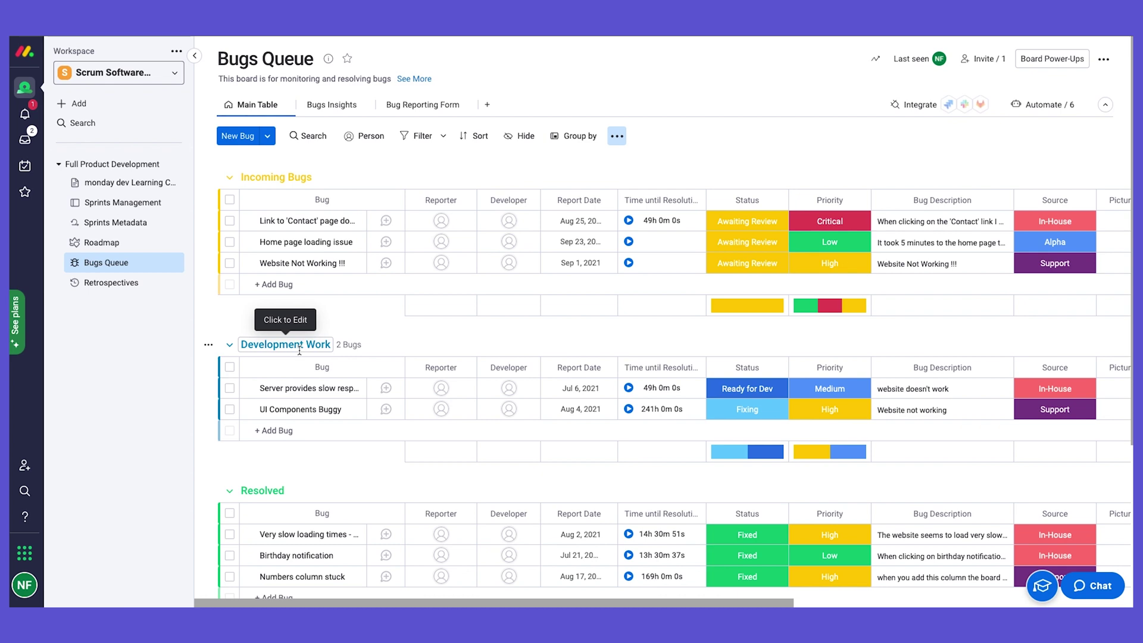
Open the Bug Reporting Form view and scroll through its questions
{"action": "scroll", "coordinate": [270, 479], "scroll_direction": "down", "scroll_amount": 3}
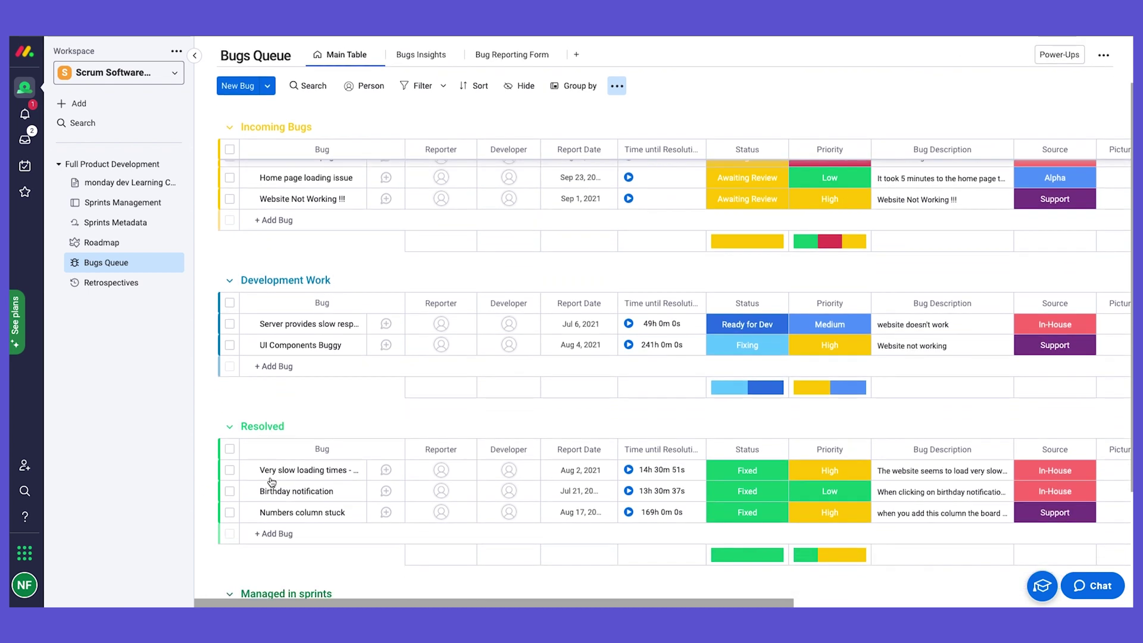
{"action": "scroll", "coordinate": [270, 299], "scroll_direction": "up", "scroll_amount": 3}
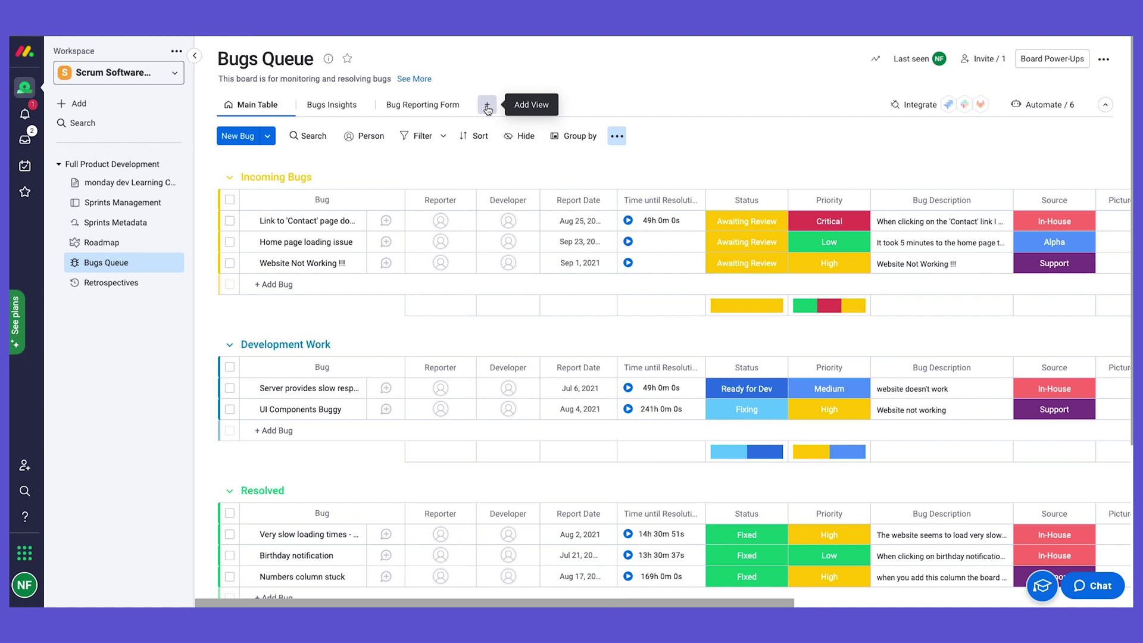
{"action": "left_click", "coordinate": [488, 107]}
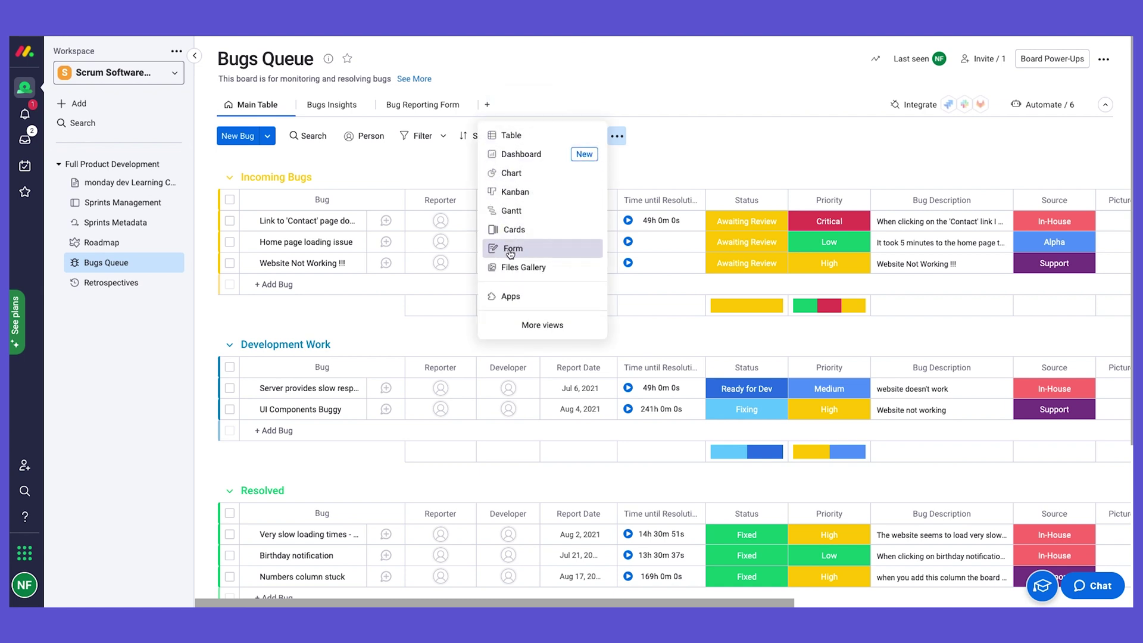
{"action": "left_click", "coordinate": [420, 107]}
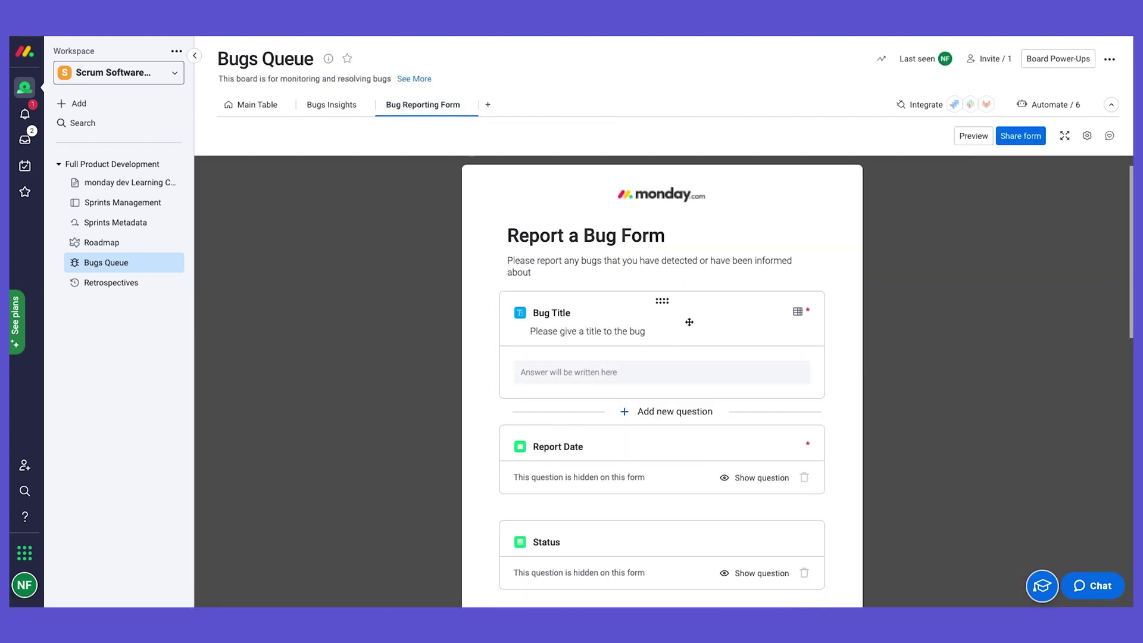
{"action": "scroll", "coordinate": [689, 322], "scroll_direction": "down", "scroll_amount": 1}
{"action": "scroll", "coordinate": [690, 326], "scroll_direction": "down", "scroll_amount": 3}
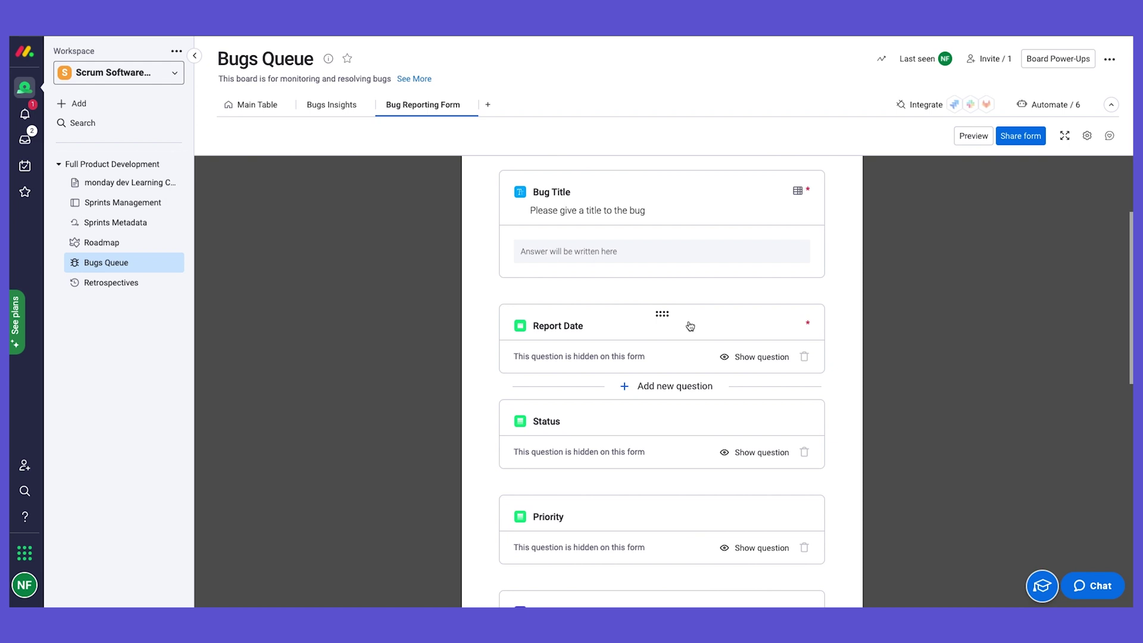
{"action": "scroll", "coordinate": [691, 326], "scroll_direction": "up", "scroll_amount": 5}
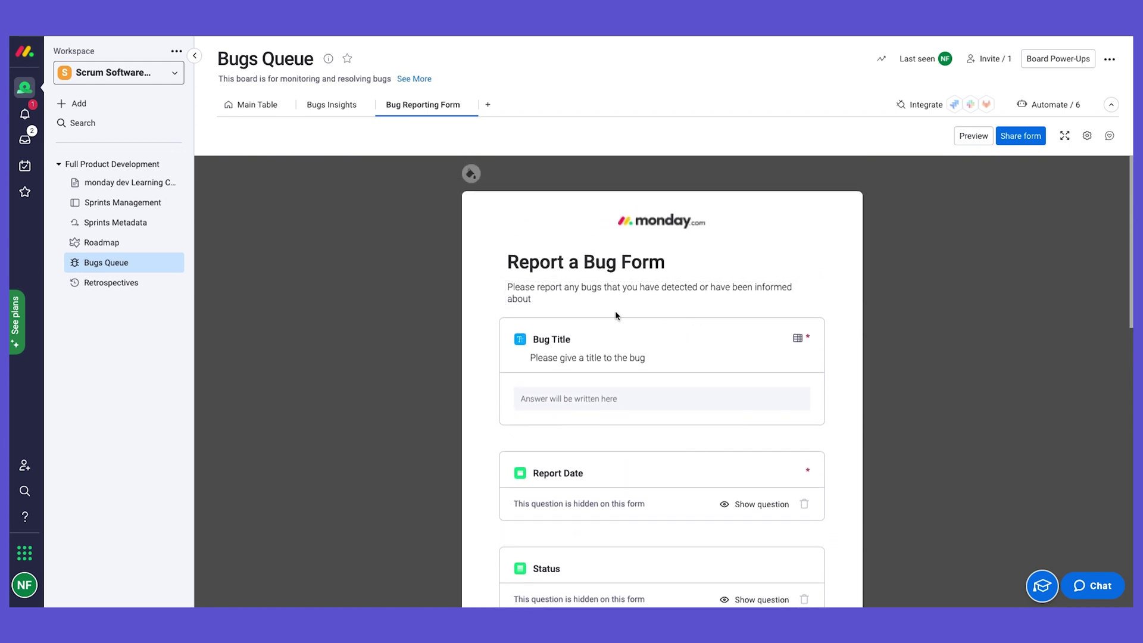
{"action": "scroll", "coordinate": [690, 369], "scroll_direction": "down", "scroll_amount": 1}
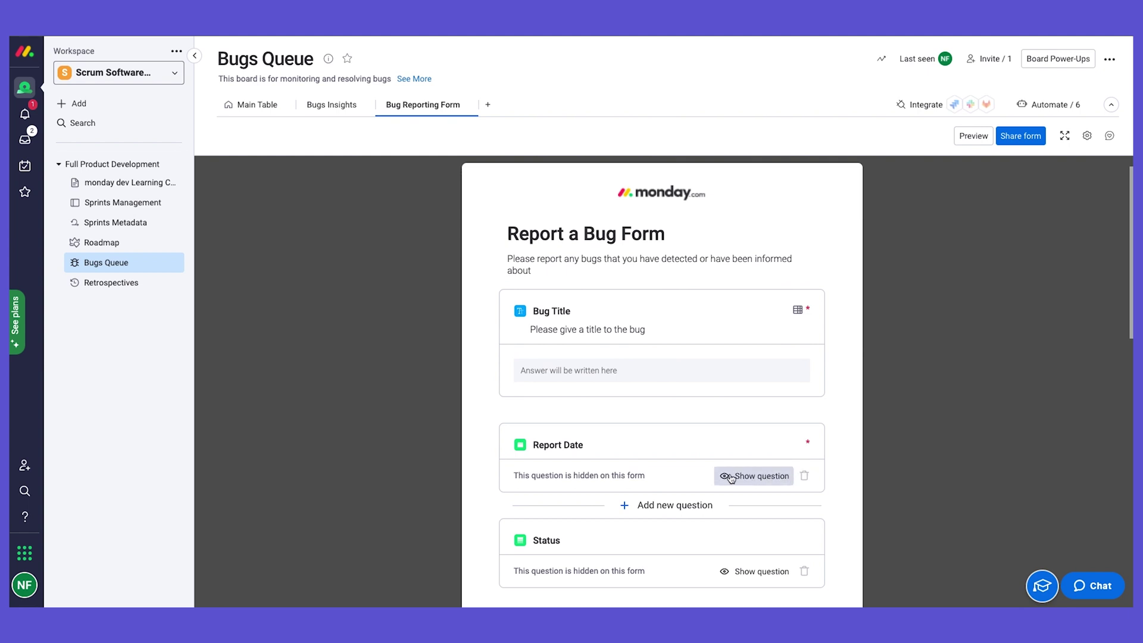
{"action": "scroll", "coordinate": [731, 479], "scroll_direction": "down", "scroll_amount": 1}
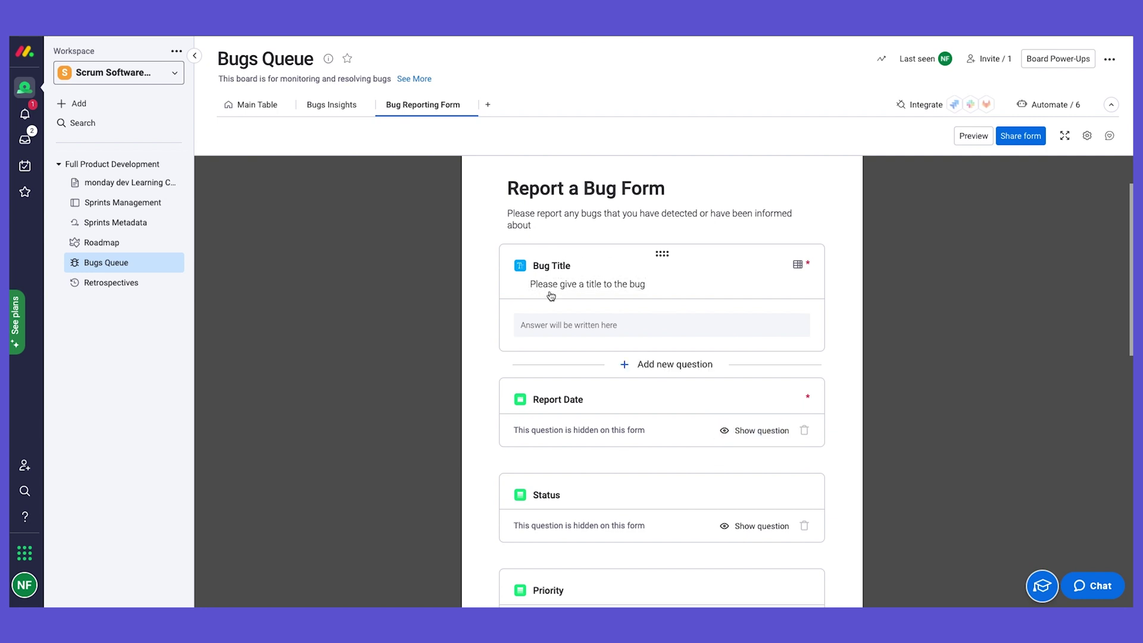
Review the descriptions of the Bug Title and Bug Description questions
{"action": "left_click", "coordinate": [639, 284]}
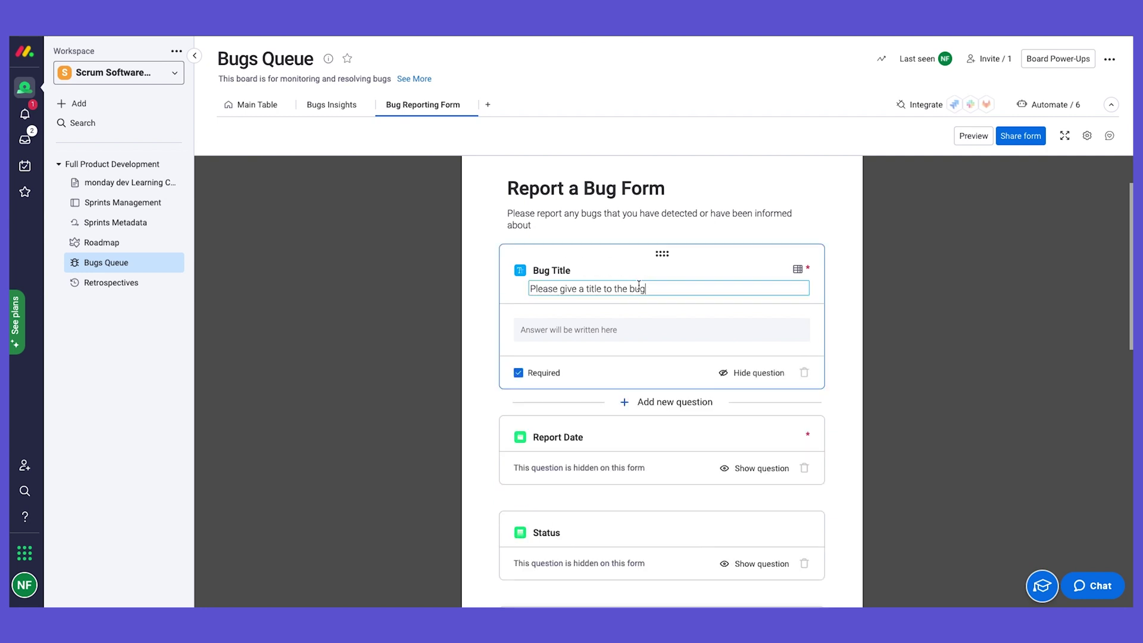
{"action": "scroll", "coordinate": [720, 458], "scroll_direction": "down", "scroll_amount": 1}
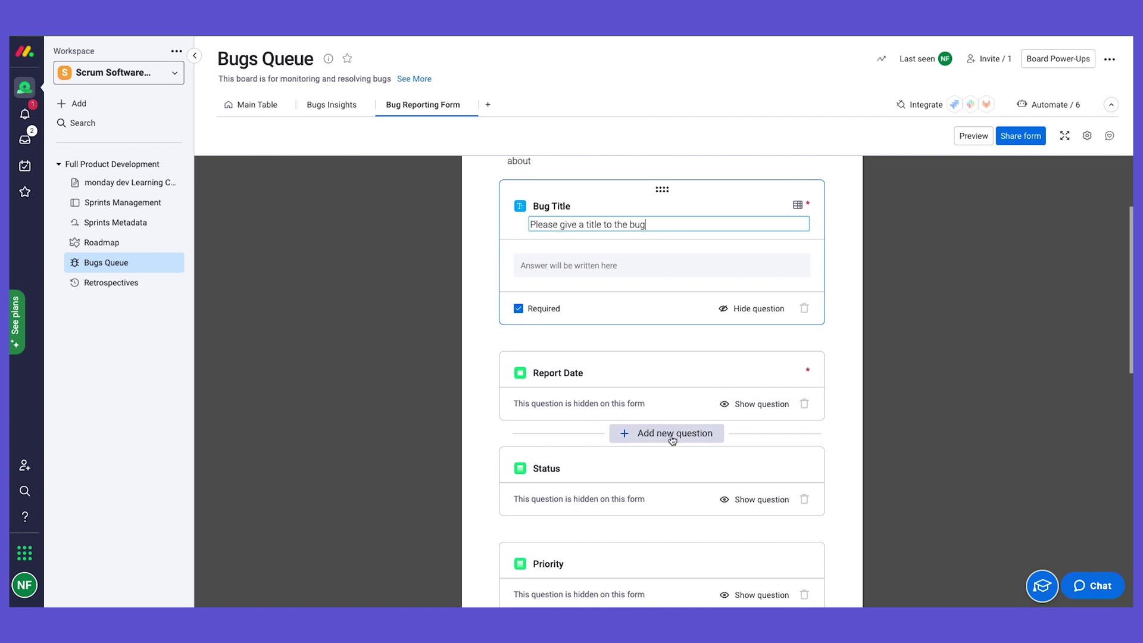
{"action": "scroll", "coordinate": [672, 439], "scroll_direction": "down", "scroll_amount": 5}
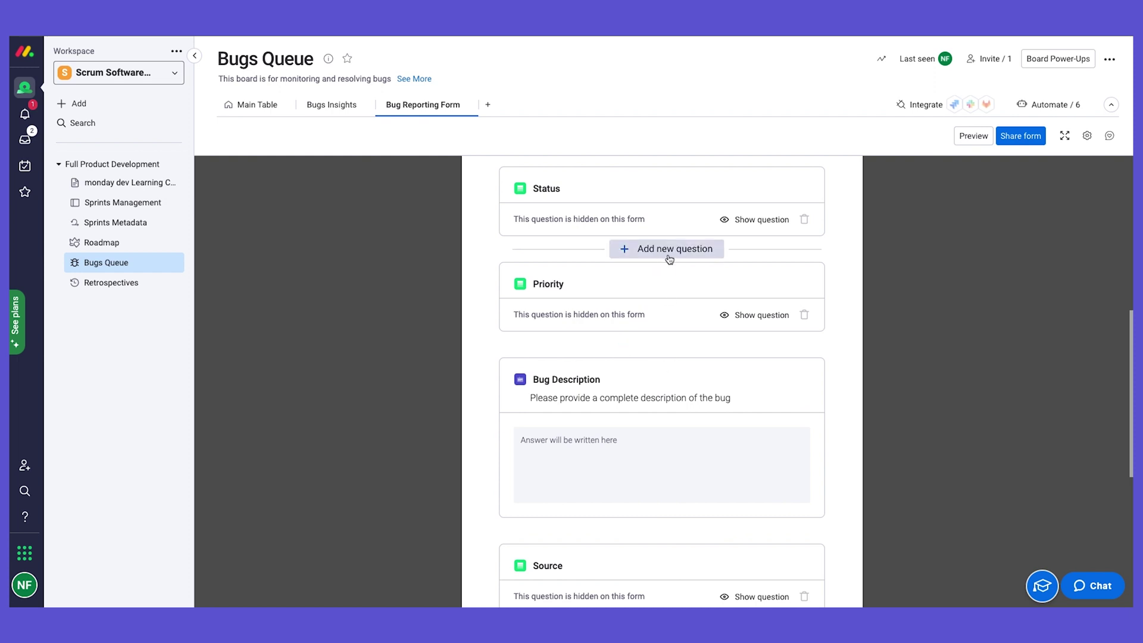
{"action": "scroll", "coordinate": [670, 259], "scroll_direction": "up", "scroll_amount": 1}
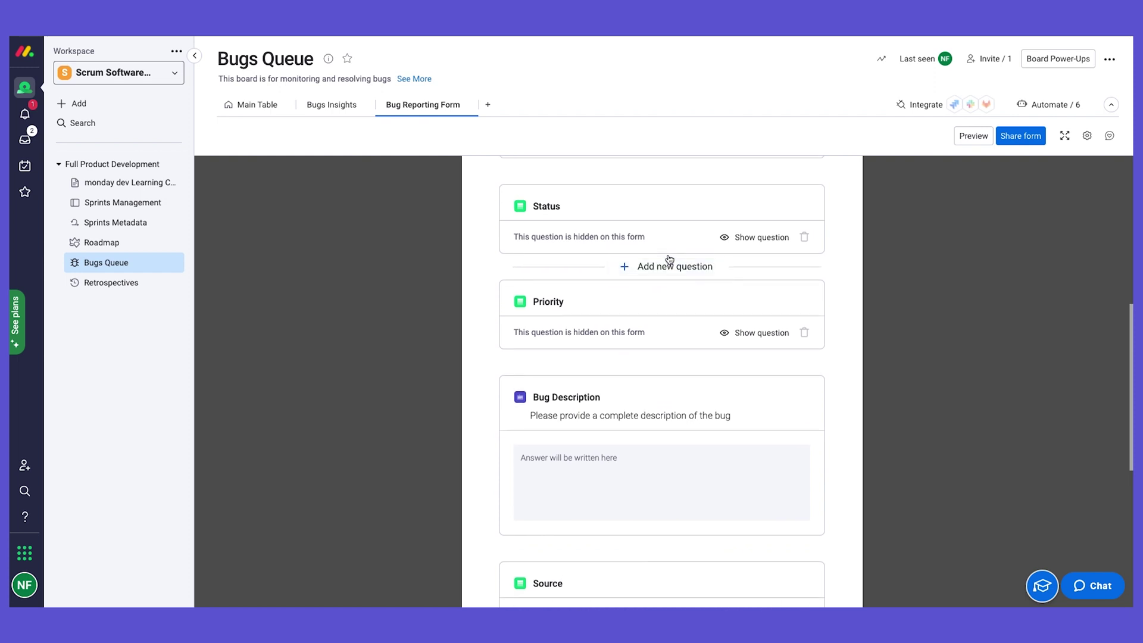
{"action": "scroll", "coordinate": [670, 259], "scroll_direction": "up", "scroll_amount": 2}
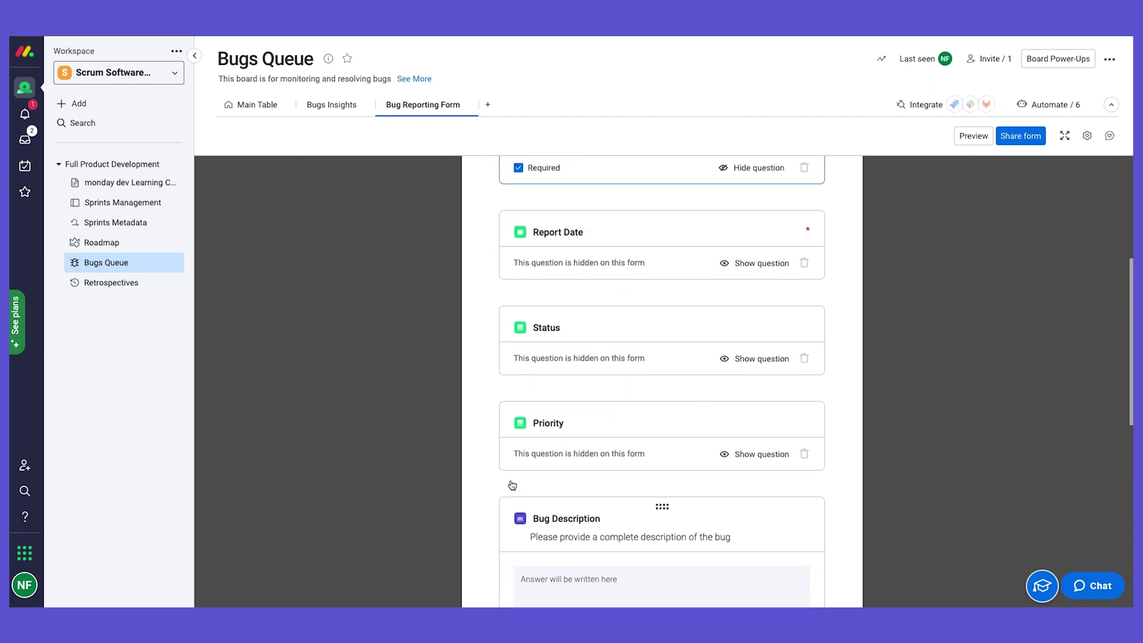
{"action": "left_click", "coordinate": [668, 502]}
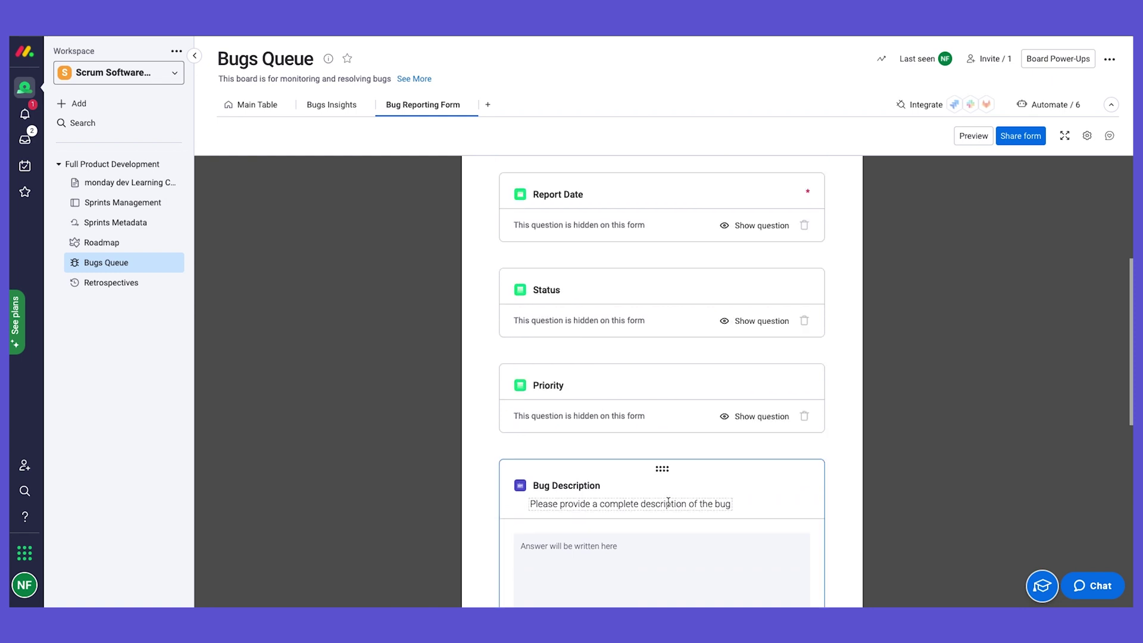
{"action": "scroll", "coordinate": [678, 293], "scroll_direction": "up", "scroll_amount": 2}
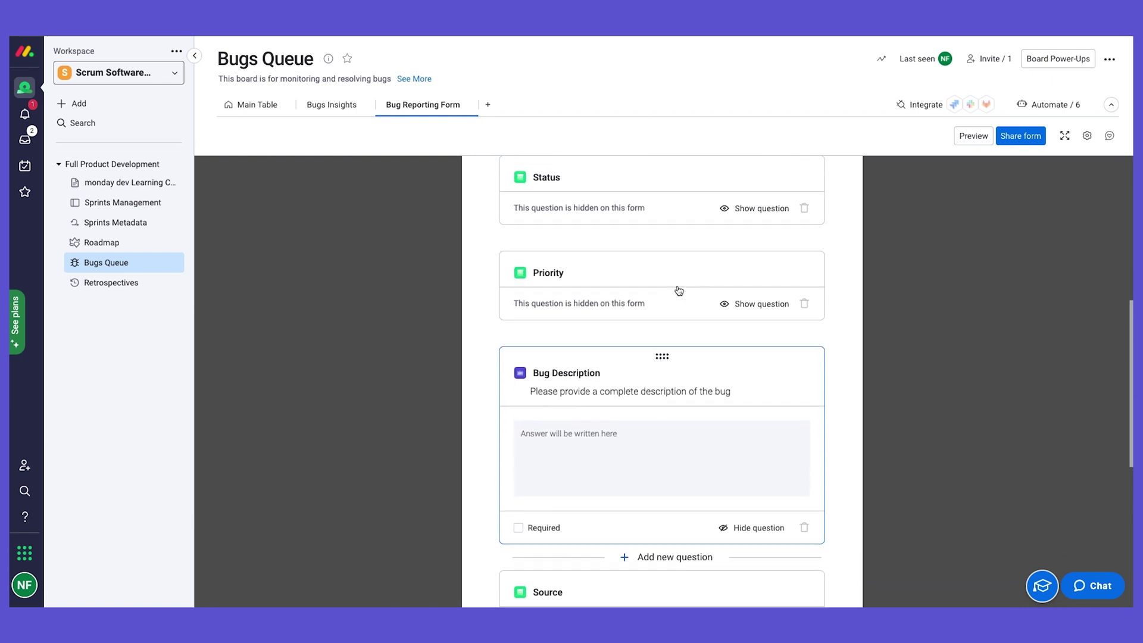
{"action": "scroll", "coordinate": [679, 291], "scroll_direction": "up", "scroll_amount": 6}
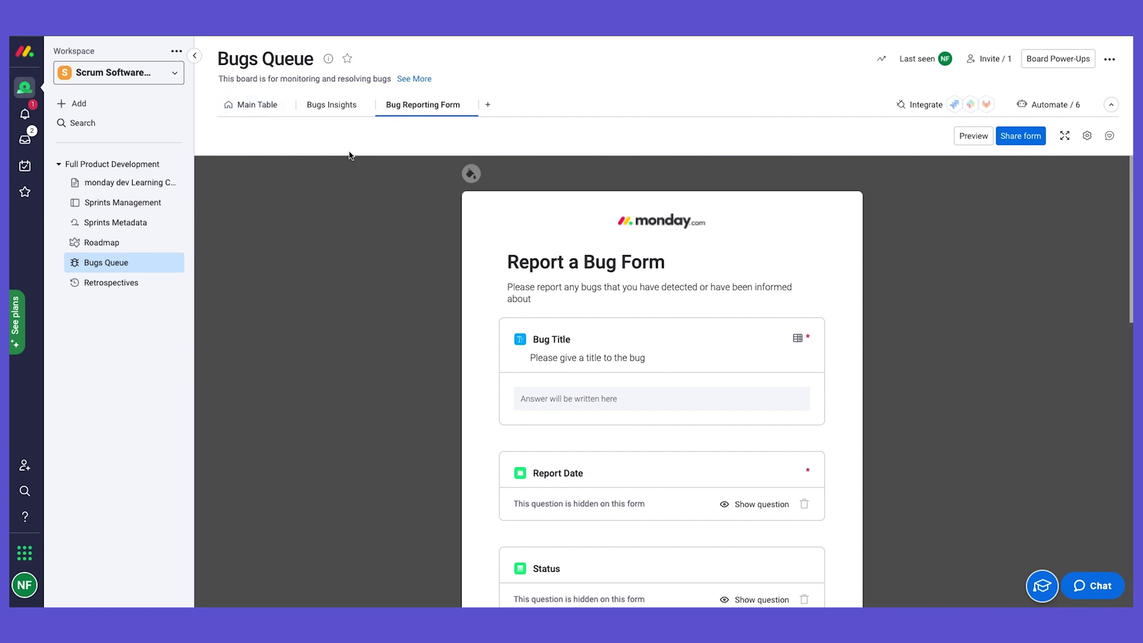
Copy the form's shareable link from its Share form settings into a new browser tab
{"action": "left_click", "coordinate": [1084, 135]}
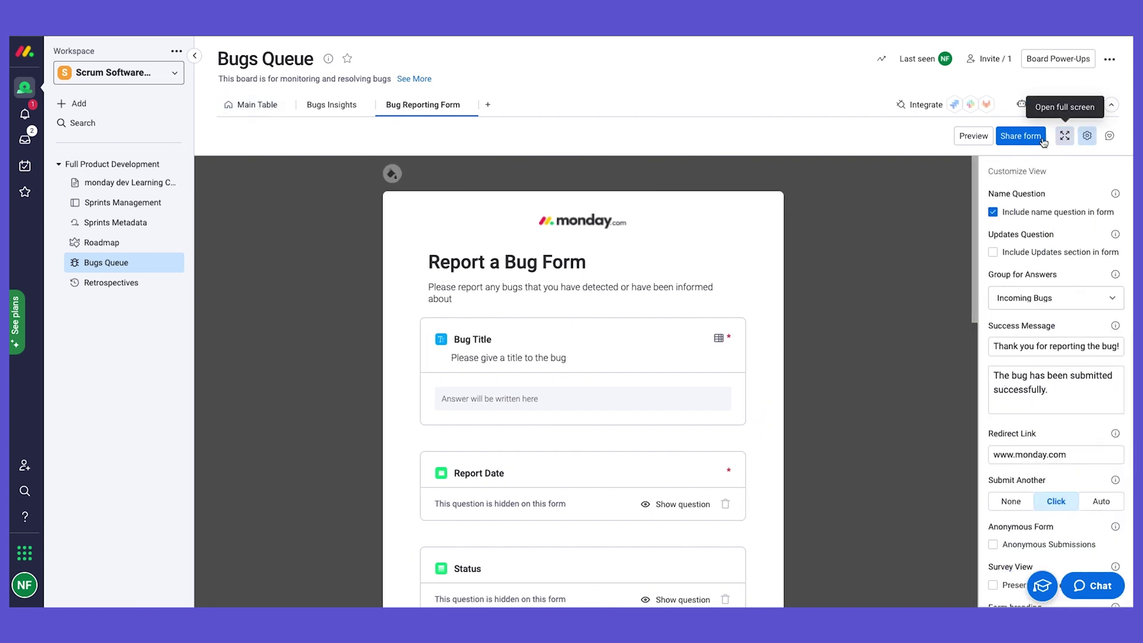
{"action": "left_click", "coordinate": [1012, 137]}
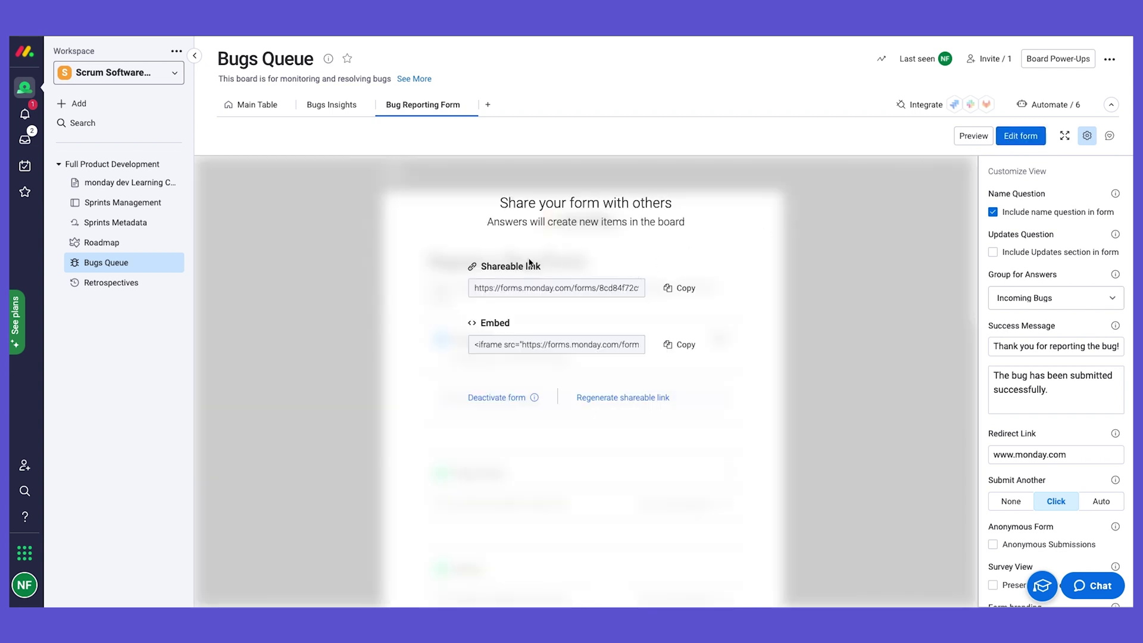
{"action": "left_click", "coordinate": [681, 288]}
{"action": "key", "text": "ctrl+t"}
Load the shared bug form and enter the Bug Title 'Website is down'
{"action": "key", "text": "ctrl+v"}
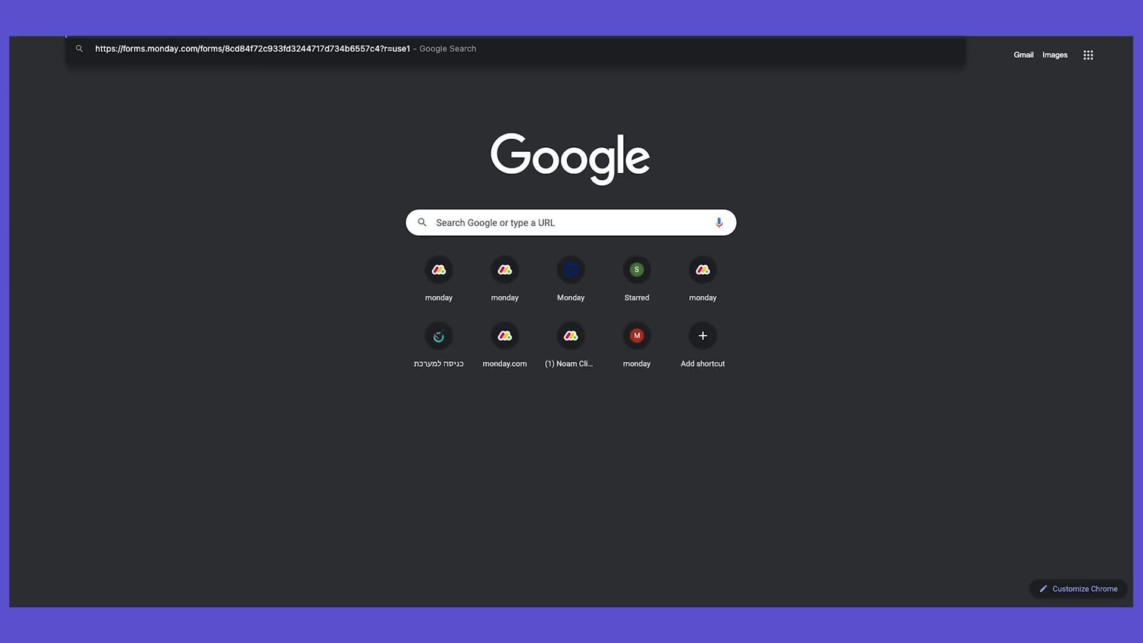
{"action": "key", "text": "Return"}
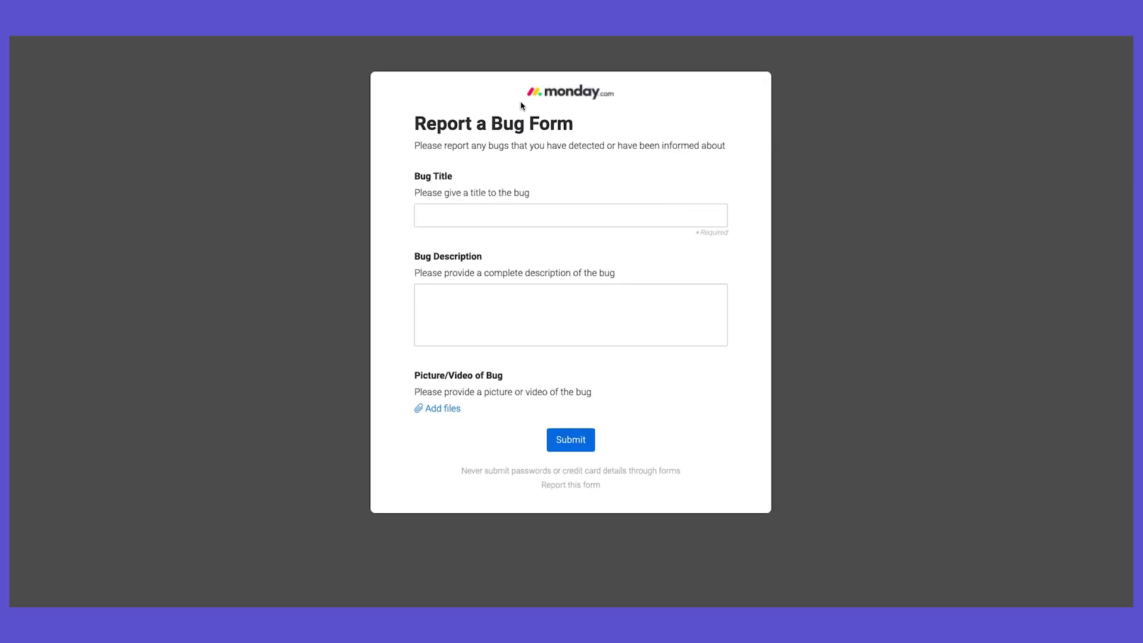
{"action": "left_click", "coordinate": [469, 218]}
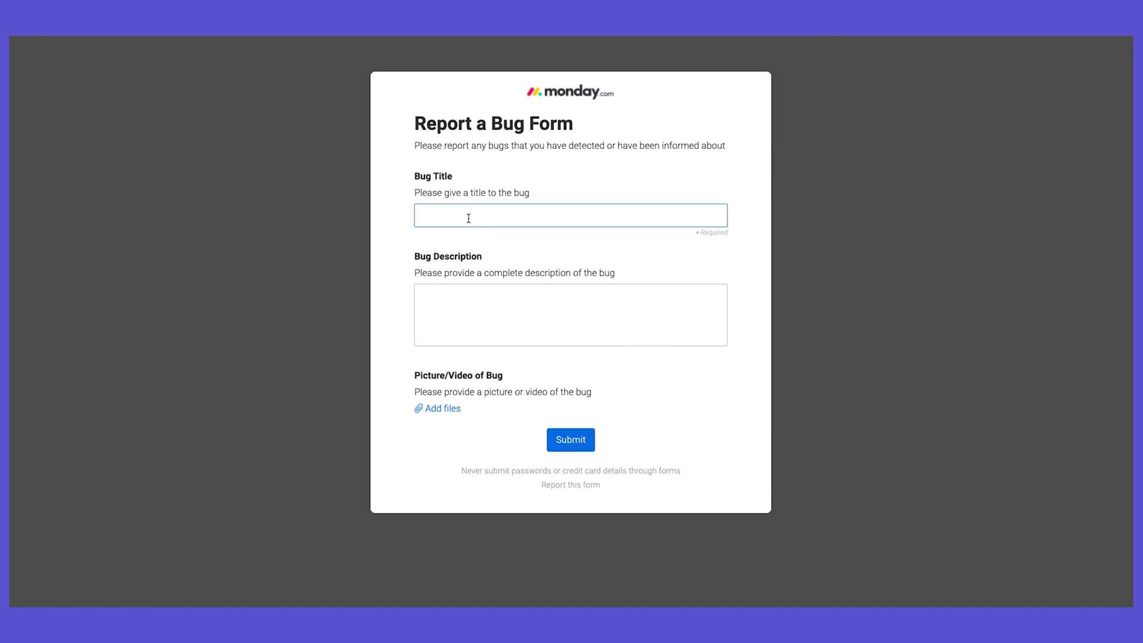
{"action": "type", "text": "nEW BUG"}
{"action": "key", "text": "BackSpace"}
{"action": "key", "text": "BackSpace"}
{"action": "key", "text": "BackSpace"}
{"action": "key", "text": "BackSpace"}
{"action": "key", "text": "BackSpace"}
{"action": "key", "text": "BackSpace"}
{"action": "type", "text": "Websote is down"}
{"action": "left_click", "coordinate": [448, 215]}
{"action": "key", "text": "BackSpace"}
{"action": "type", "text": "i"}
Copy the title into Bug Description and submit the report
{"action": "left_click", "coordinate": [485, 306]}
{"action": "double_click", "coordinate": [484, 213]}
{"action": "key", "text": "ctrl+a"}
{"action": "key", "text": "ctrl+c"}
{"action": "left_click", "coordinate": [503, 319]}
{"action": "key", "text": "ctrl+v"}
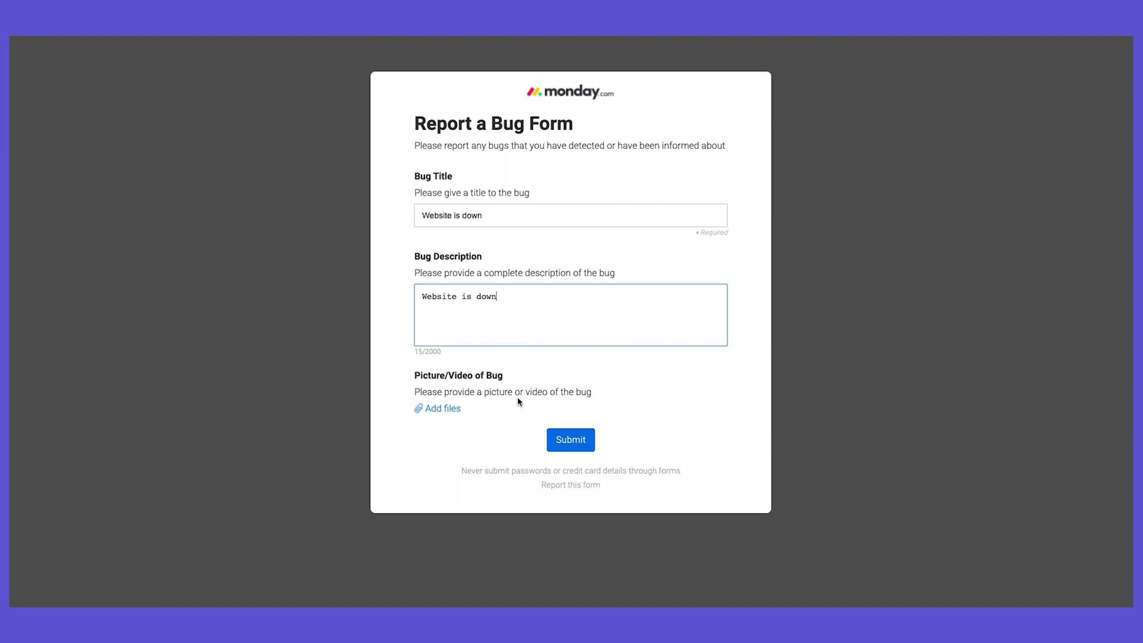
{"action": "left_click", "coordinate": [585, 439]}
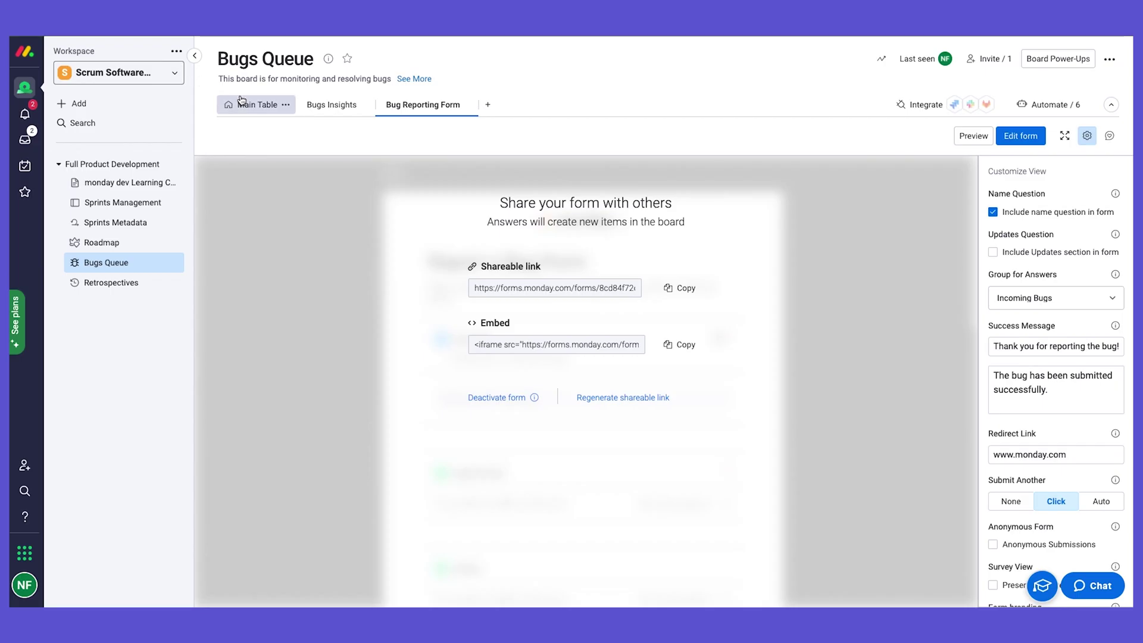
Return to the Main Table and check the new 'Website is down' row in Incoming Bugs
{"action": "left_click", "coordinate": [243, 103]}
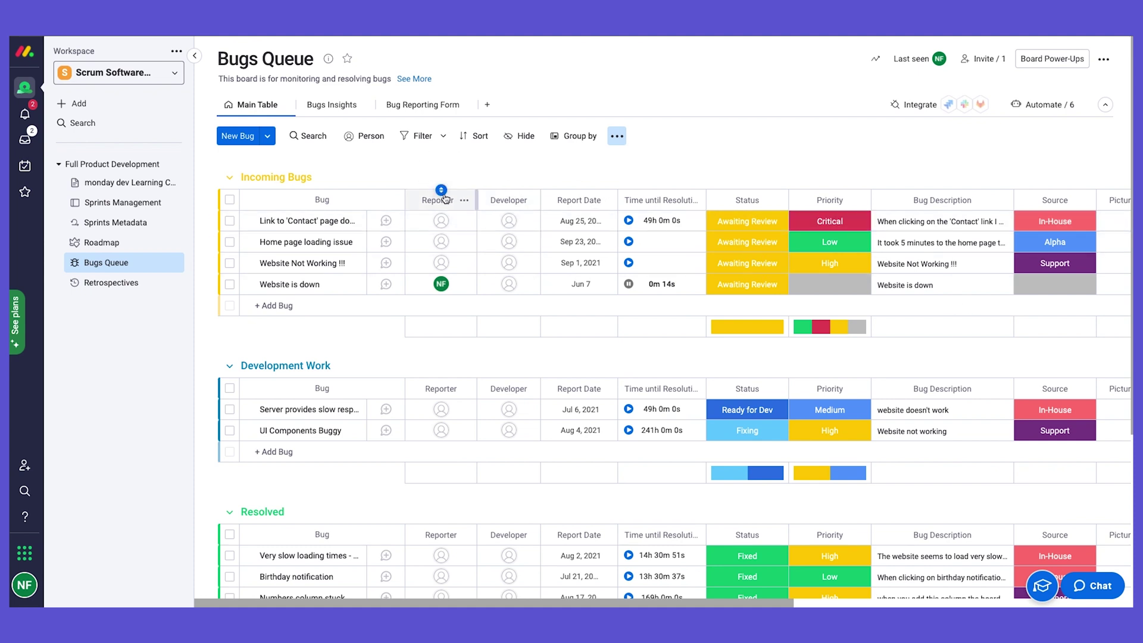
{"action": "mouse_move", "coordinate": [443, 289]}
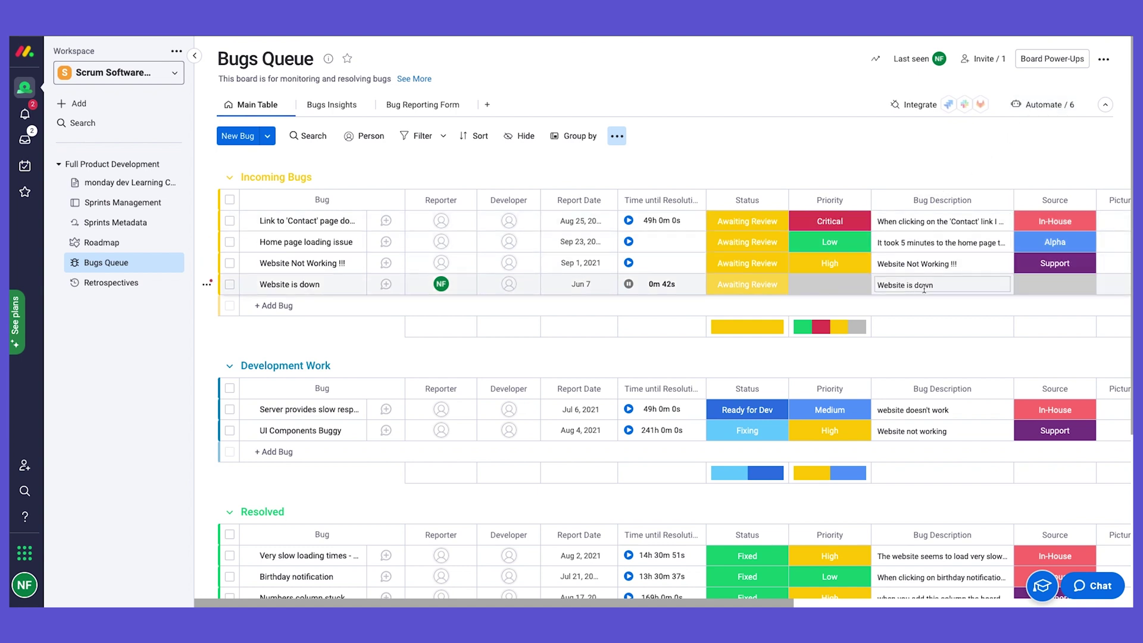
{"action": "scroll", "coordinate": [924, 289], "scroll_direction": "right", "scroll_amount": 5}
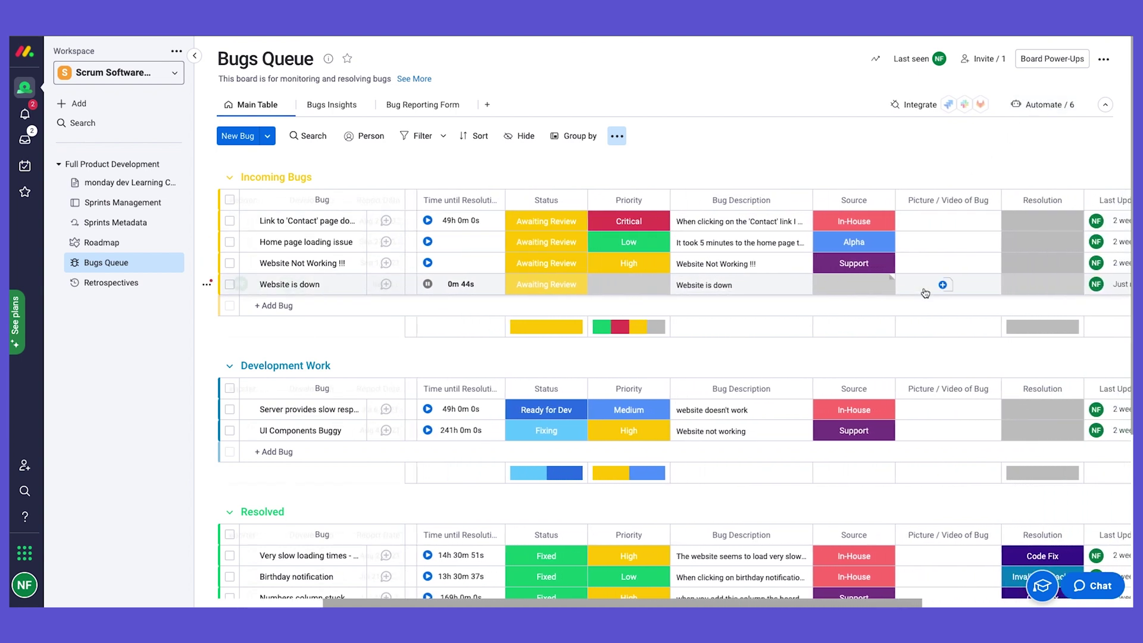
{"action": "scroll", "coordinate": [1028, 202], "scroll_direction": "right", "scroll_amount": 3}
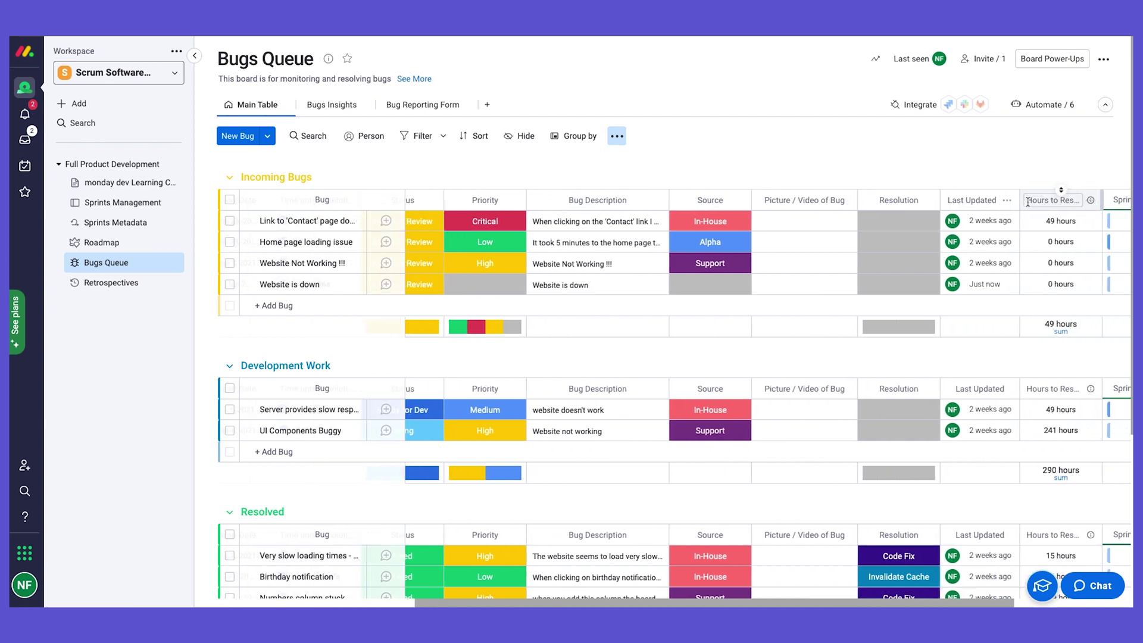
{"action": "scroll", "coordinate": [1028, 202], "scroll_direction": "left", "scroll_amount": 7}
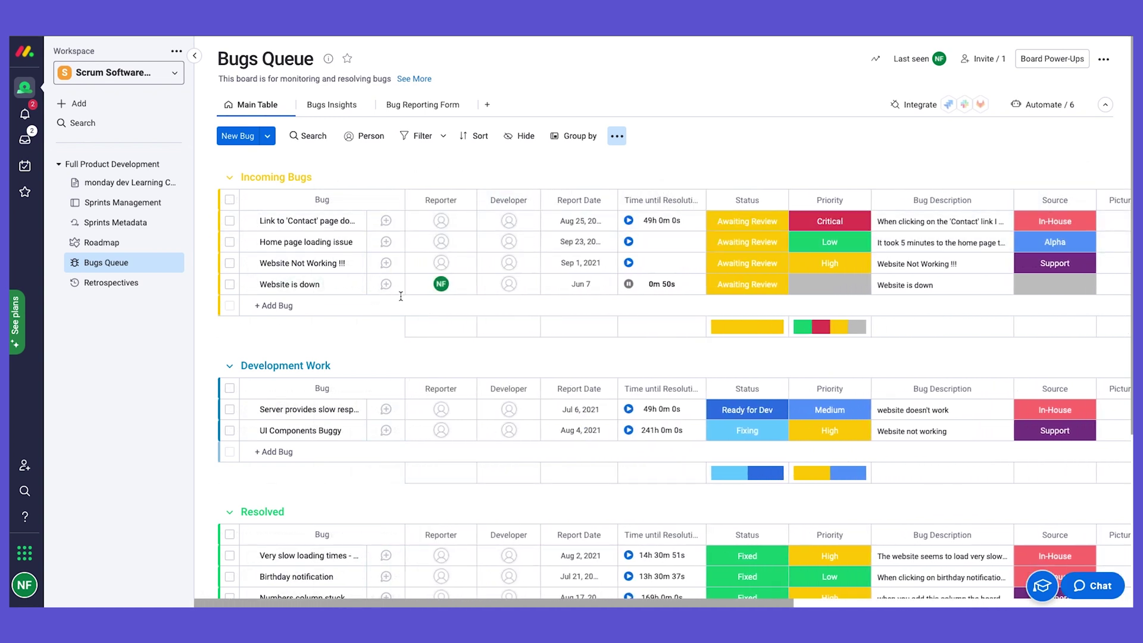
{"action": "scroll", "coordinate": [508, 281], "scroll_direction": "down", "scroll_amount": 2}
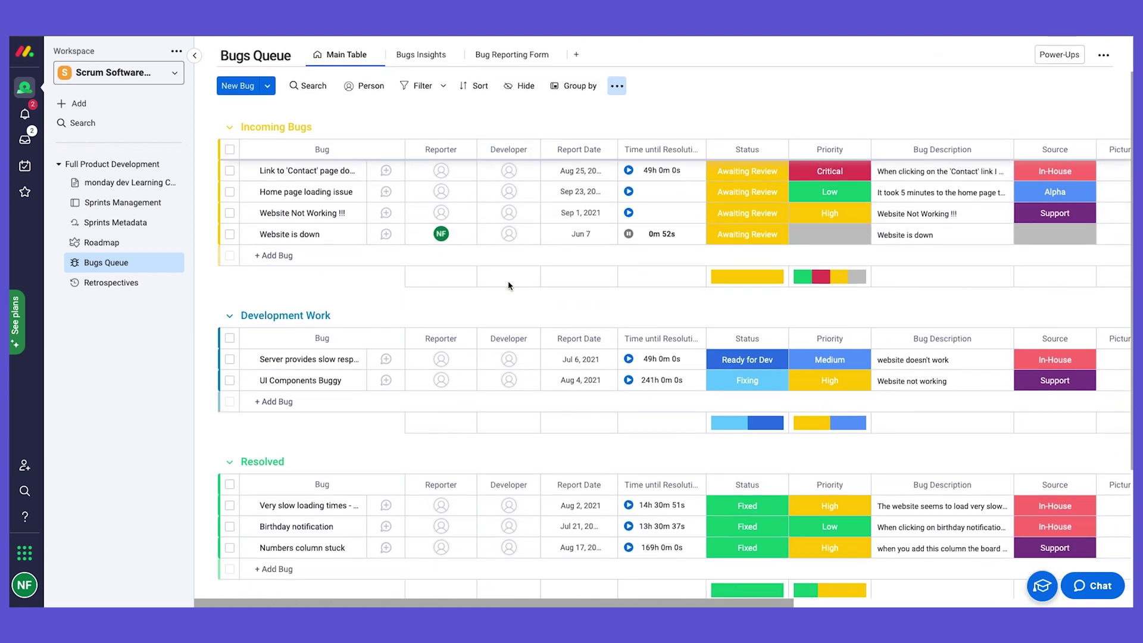
{"action": "scroll", "coordinate": [506, 238], "scroll_direction": "up", "scroll_amount": 2}
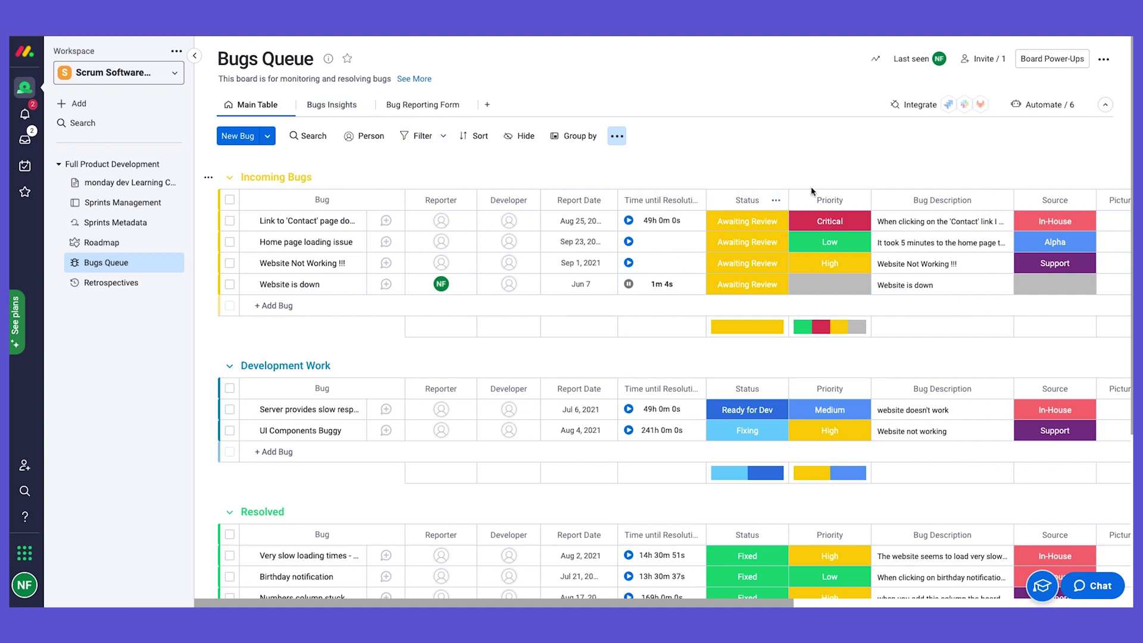
{"action": "scroll", "coordinate": [831, 189], "scroll_direction": "right", "scroll_amount": 3}
{"action": "scroll", "coordinate": [833, 189], "scroll_direction": "right", "scroll_amount": 9}
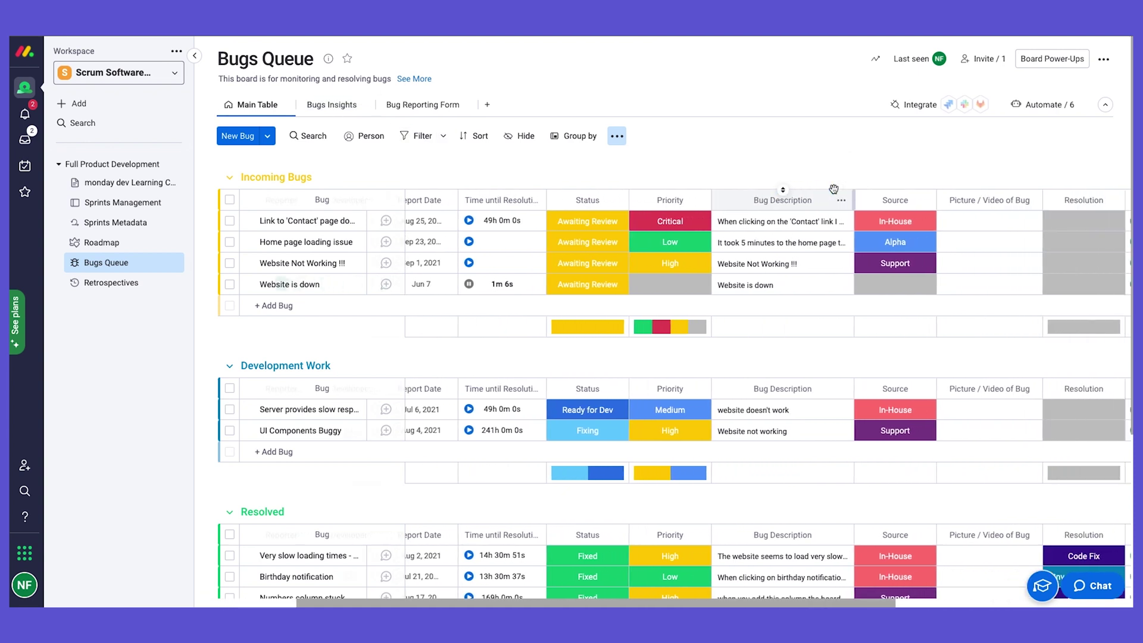
{"action": "scroll", "coordinate": [836, 193], "scroll_direction": "right", "scroll_amount": 1}
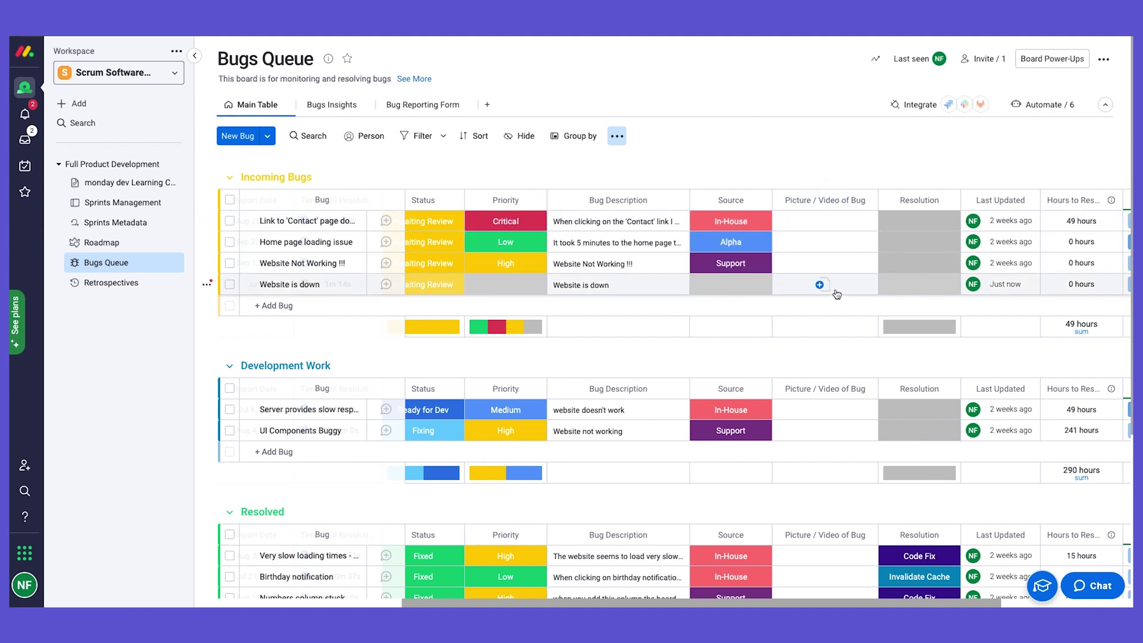
{"action": "scroll", "coordinate": [836, 294], "scroll_direction": "right", "scroll_amount": 4}
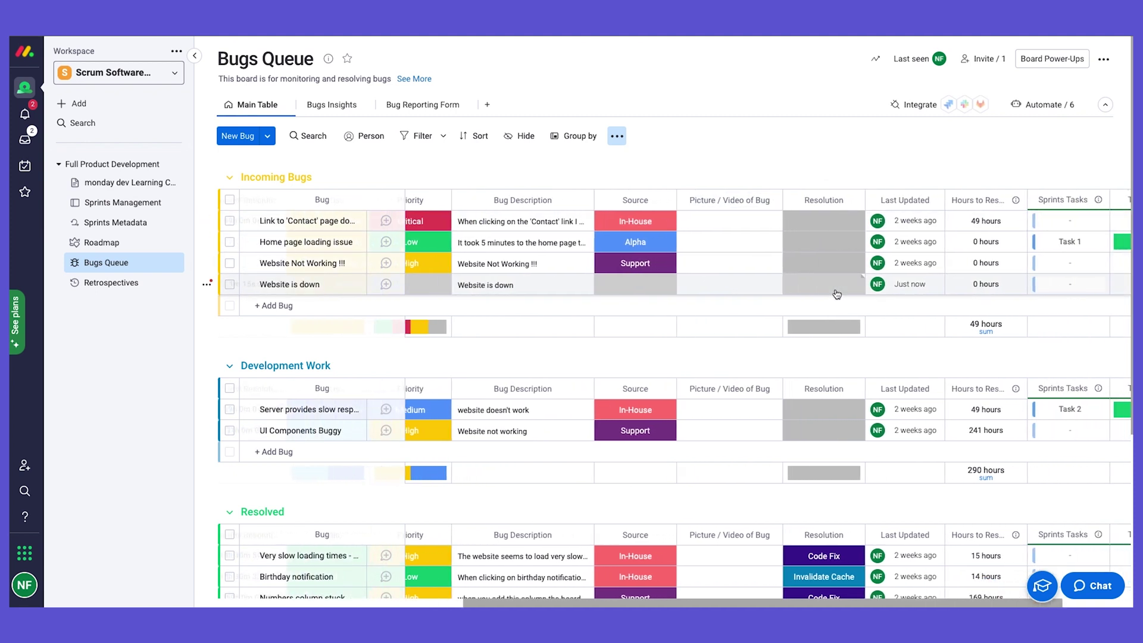
{"action": "left_click", "coordinate": [830, 245]}
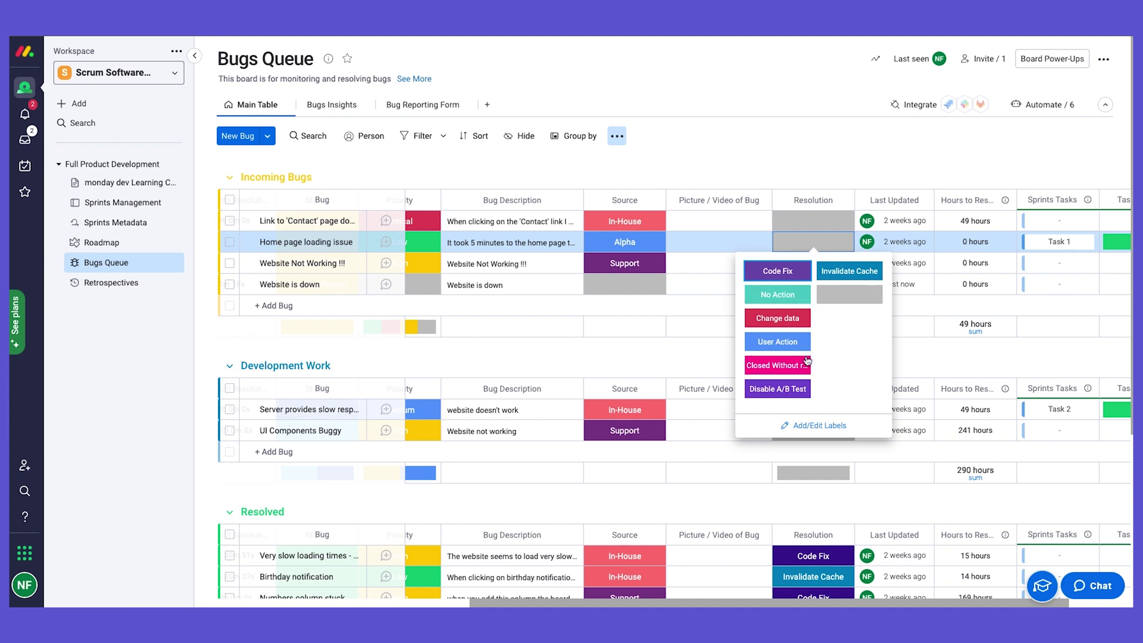
{"action": "left_click", "coordinate": [703, 338]}
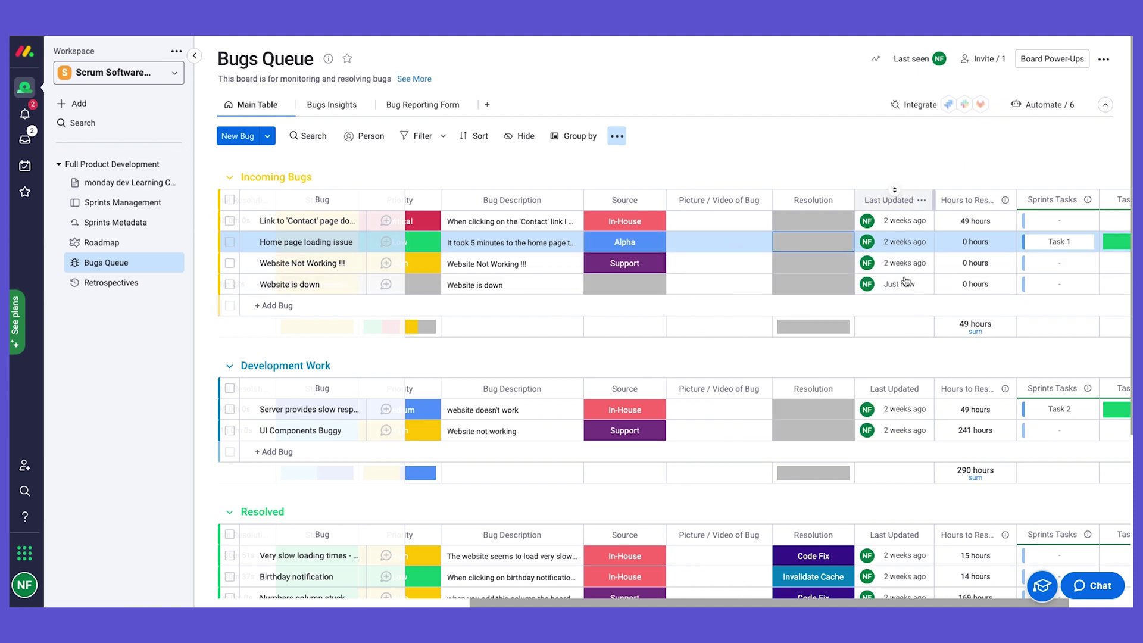
{"action": "scroll", "coordinate": [893, 193], "scroll_direction": "right", "scroll_amount": 3}
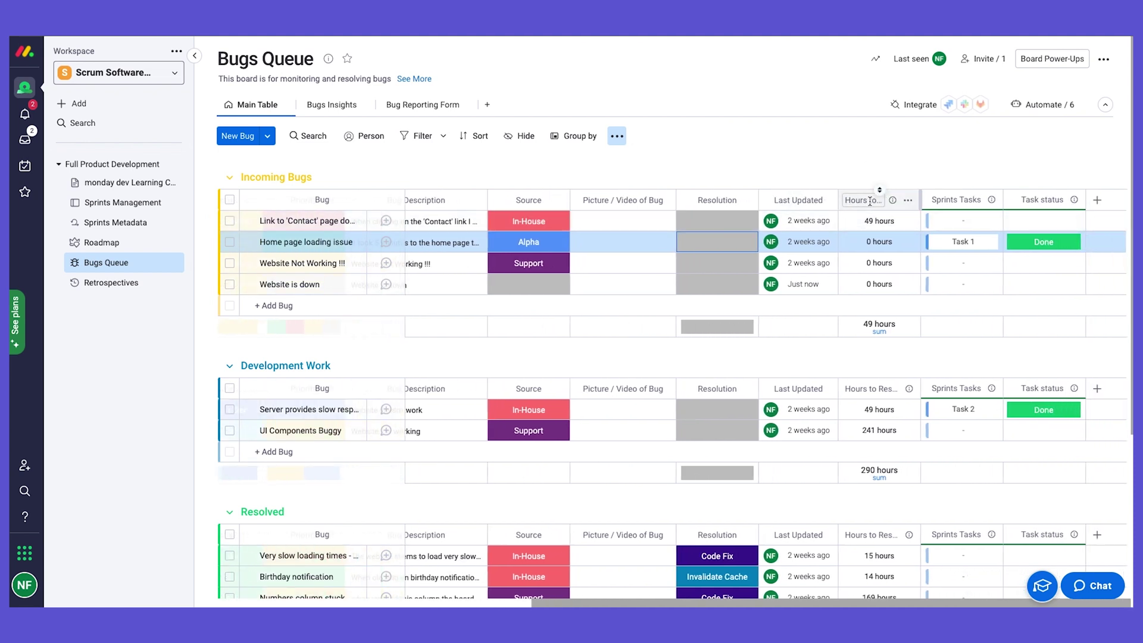
{"action": "left_click", "coordinate": [873, 224]}
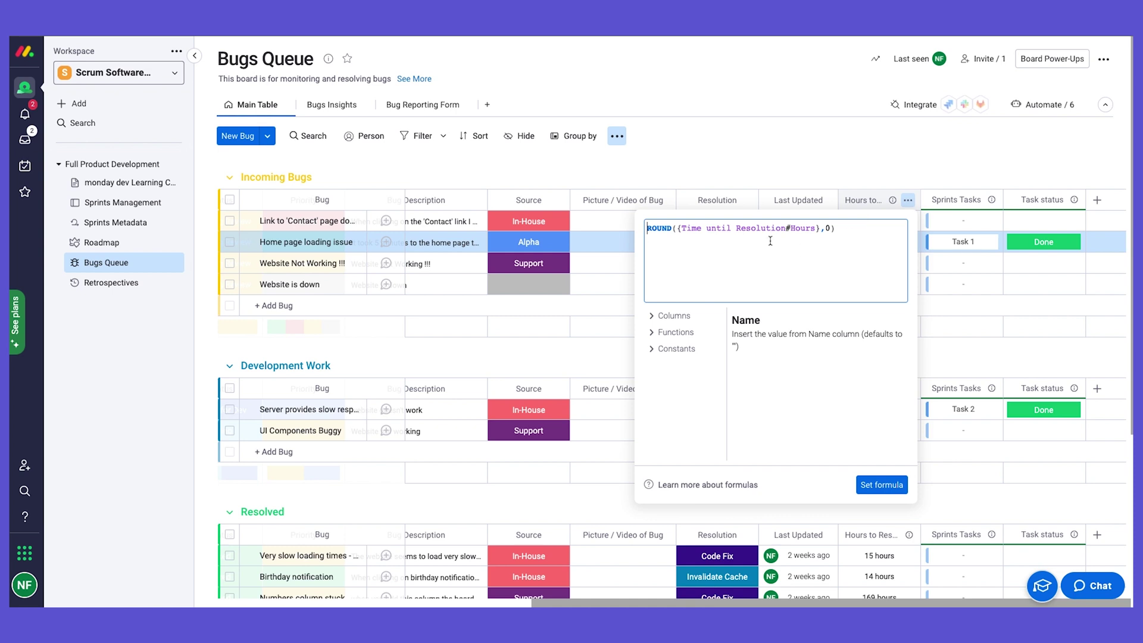
{"action": "left_click", "coordinate": [839, 154]}
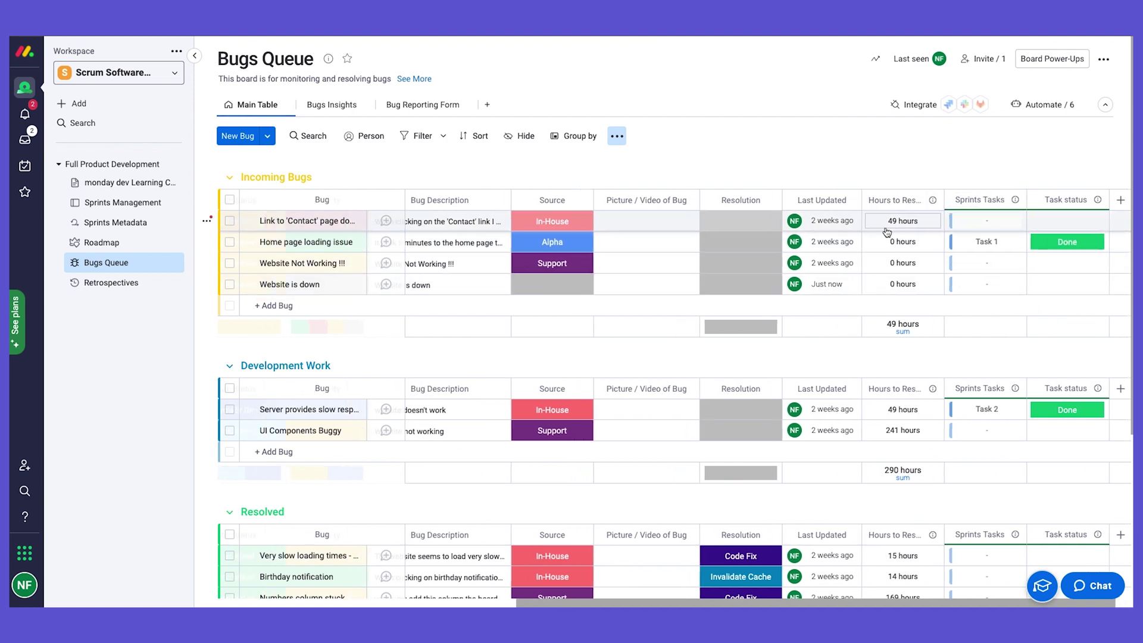
{"action": "scroll", "coordinate": [887, 232], "scroll_direction": "left", "scroll_amount": 10}
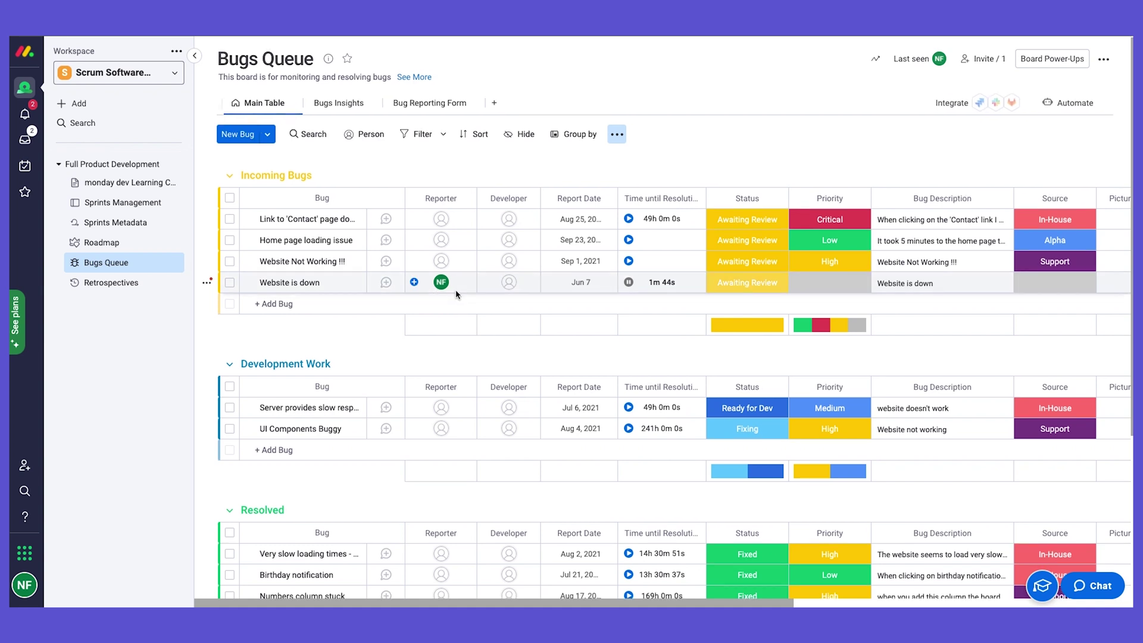
Assign the developer to 'Website is down' and set its status to Ready for Dev
{"action": "scroll", "coordinate": [456, 290], "scroll_direction": "down", "scroll_amount": 1}
{"action": "scroll", "coordinate": [457, 293], "scroll_direction": "up", "scroll_amount": 1}
{"action": "scroll", "coordinate": [489, 290], "scroll_direction": "down", "scroll_amount": 1}
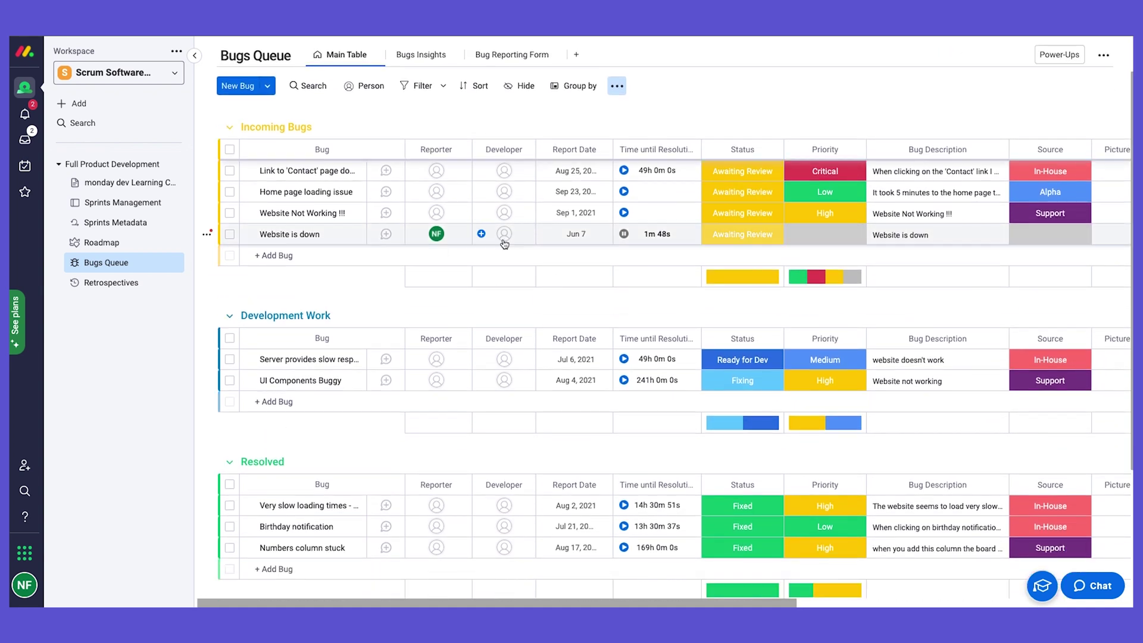
{"action": "left_click", "coordinate": [505, 234]}
{"action": "type", "text": "Noam from monday"}
{"action": "left_click", "coordinate": [572, 293]}
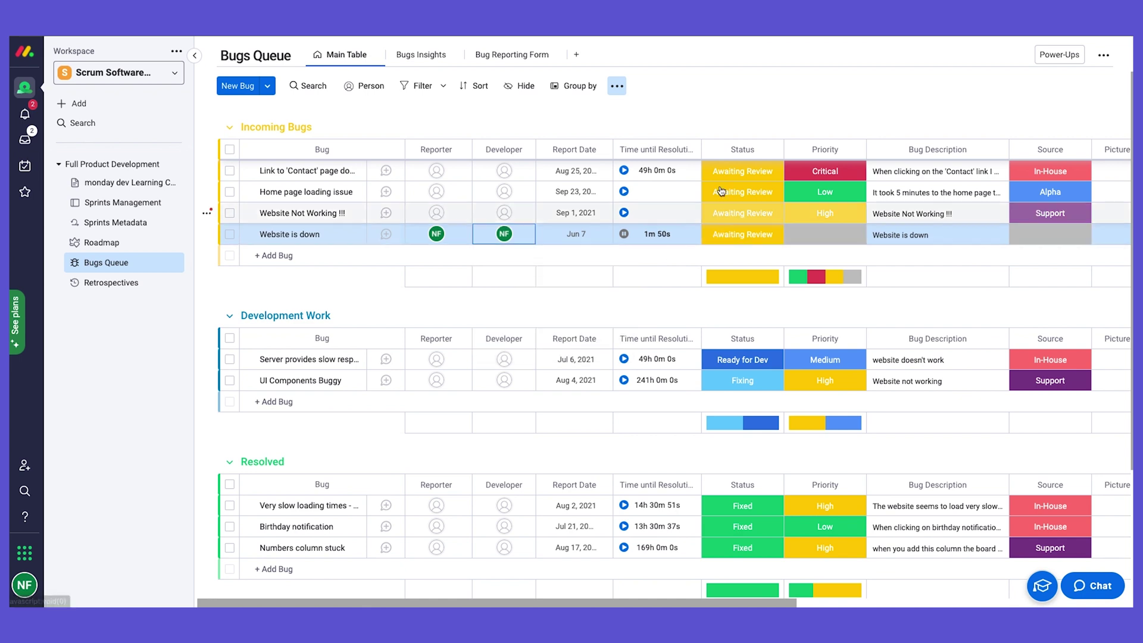
{"action": "left_click", "coordinate": [738, 234]}
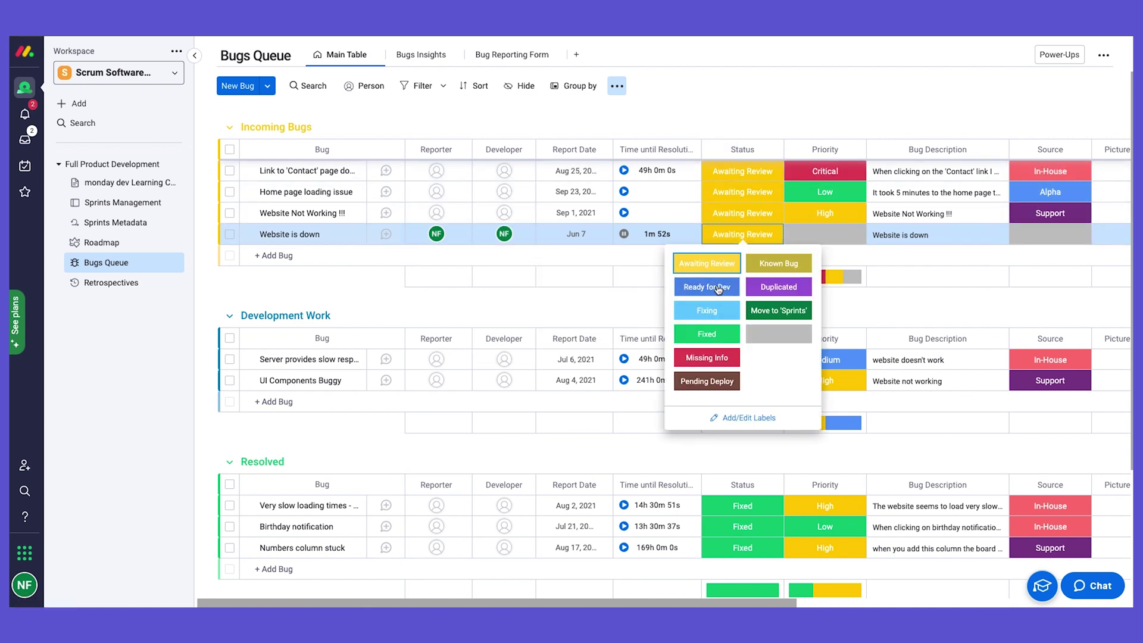
{"action": "left_click", "coordinate": [722, 286]}
View the bug's Updates panel, then close it
{"action": "scroll", "coordinate": [727, 291], "scroll_direction": "up", "scroll_amount": 2}
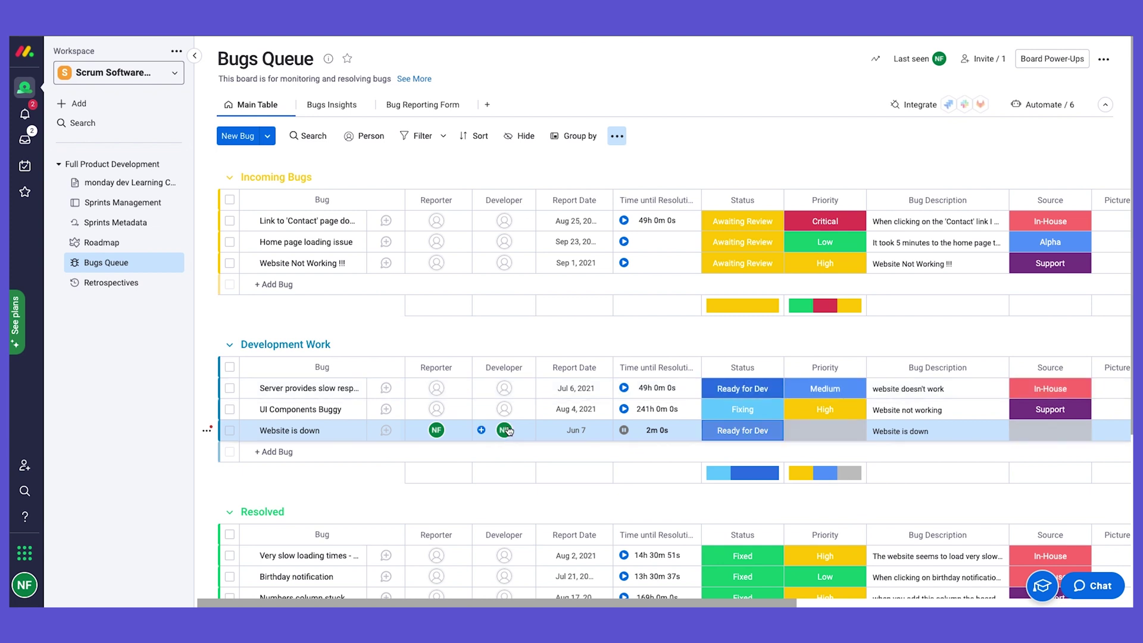
{"action": "mouse_move", "coordinate": [500, 434]}
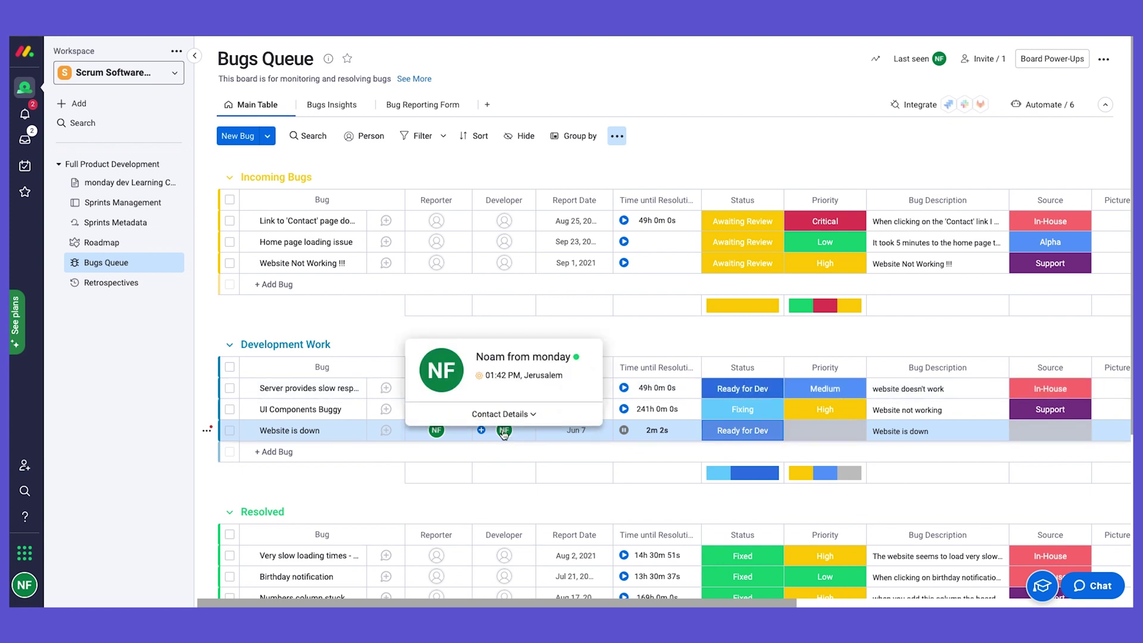
{"action": "scroll", "coordinate": [504, 435], "scroll_direction": "down", "scroll_amount": 1}
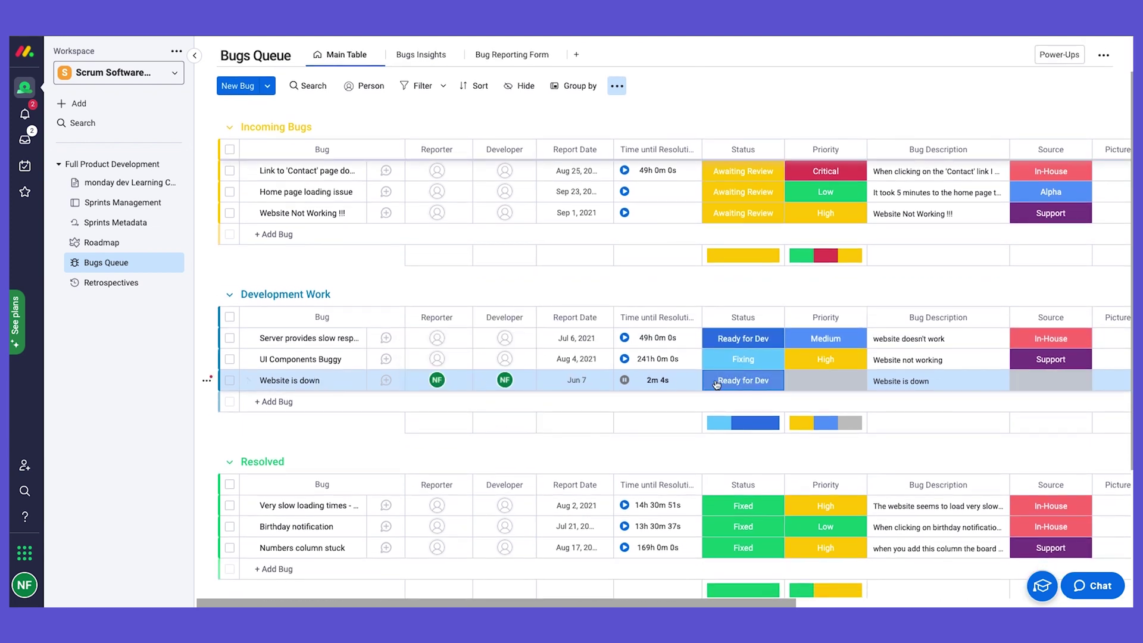
{"action": "left_click", "coordinate": [386, 380]}
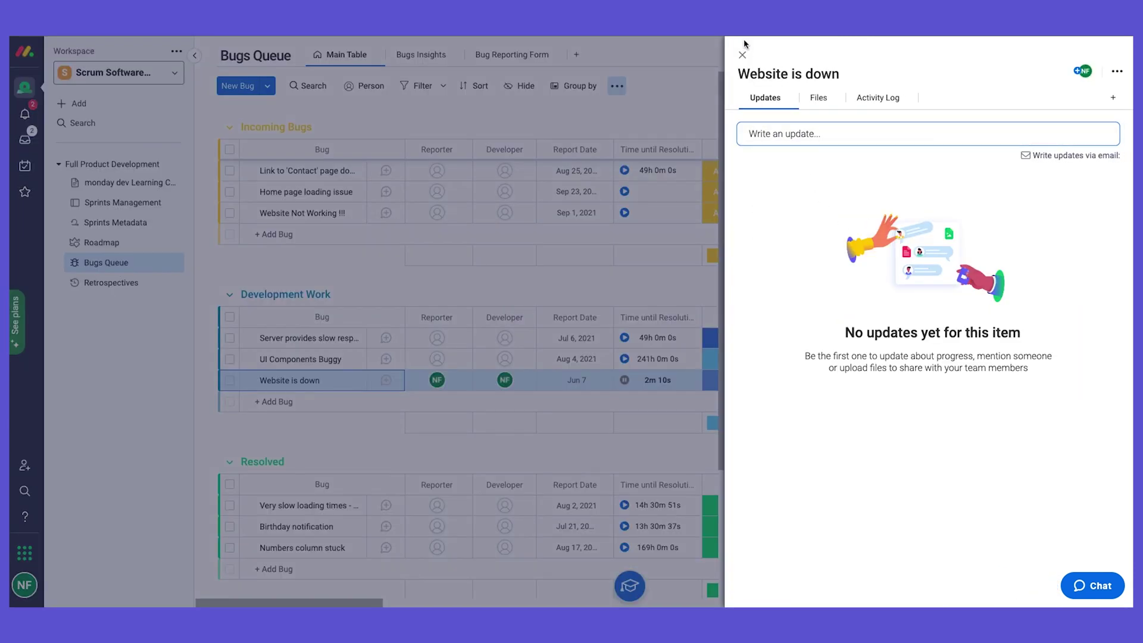
{"action": "left_click", "coordinate": [742, 54]}
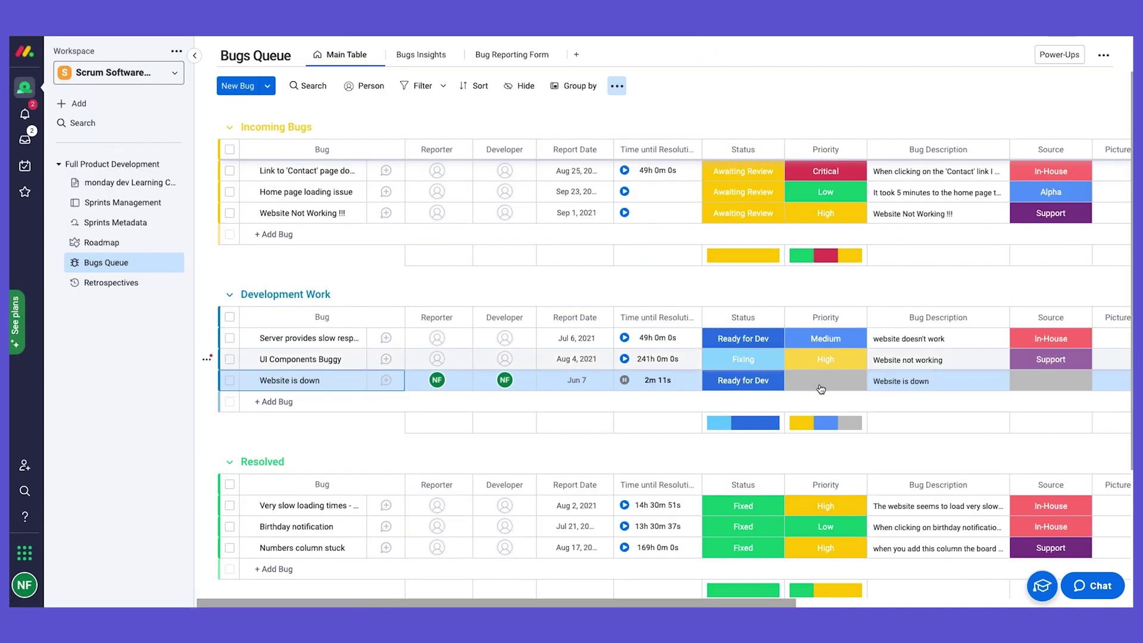
Set the 'Website is down' bug's priority to Critical and source to Alpha
{"action": "left_click", "coordinate": [822, 381]}
{"action": "left_click", "coordinate": [826, 405]}
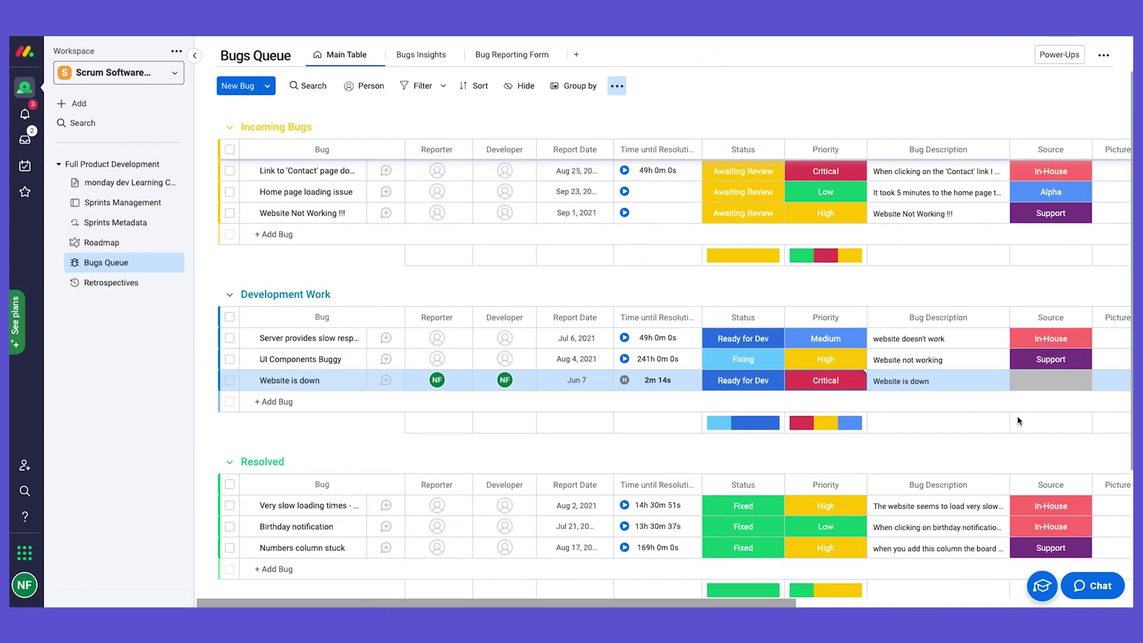
{"action": "scroll", "coordinate": [1018, 420], "scroll_direction": "right", "scroll_amount": 5}
{"action": "scroll", "coordinate": [1019, 422], "scroll_direction": "left", "scroll_amount": 3}
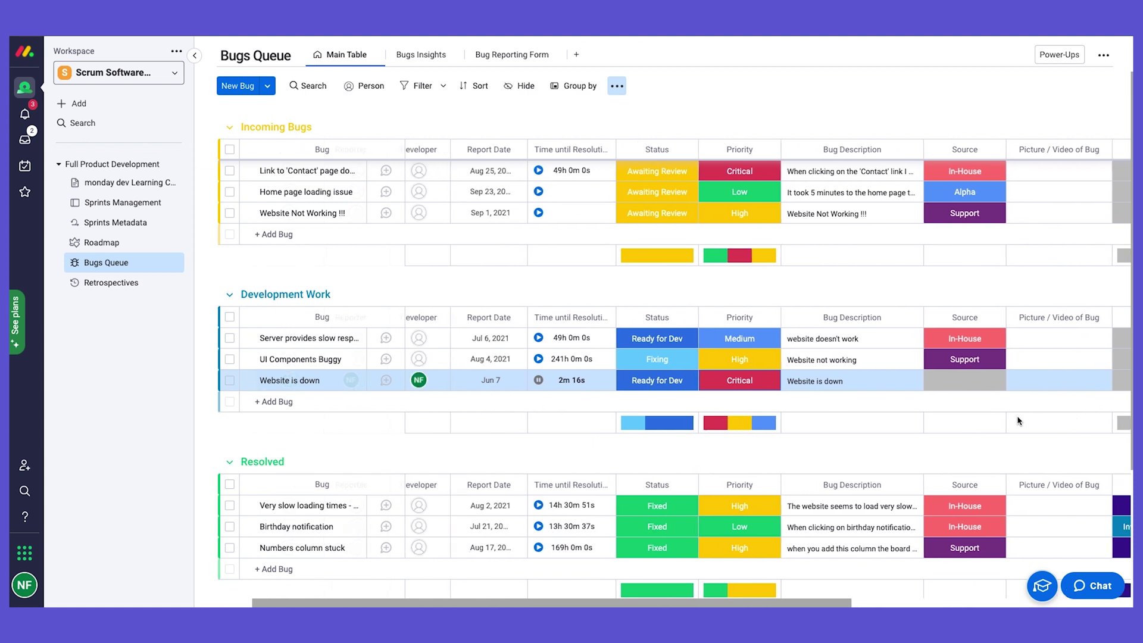
{"action": "scroll", "coordinate": [937, 383], "scroll_direction": "right", "scroll_amount": 4}
{"action": "left_click", "coordinate": [858, 376]}
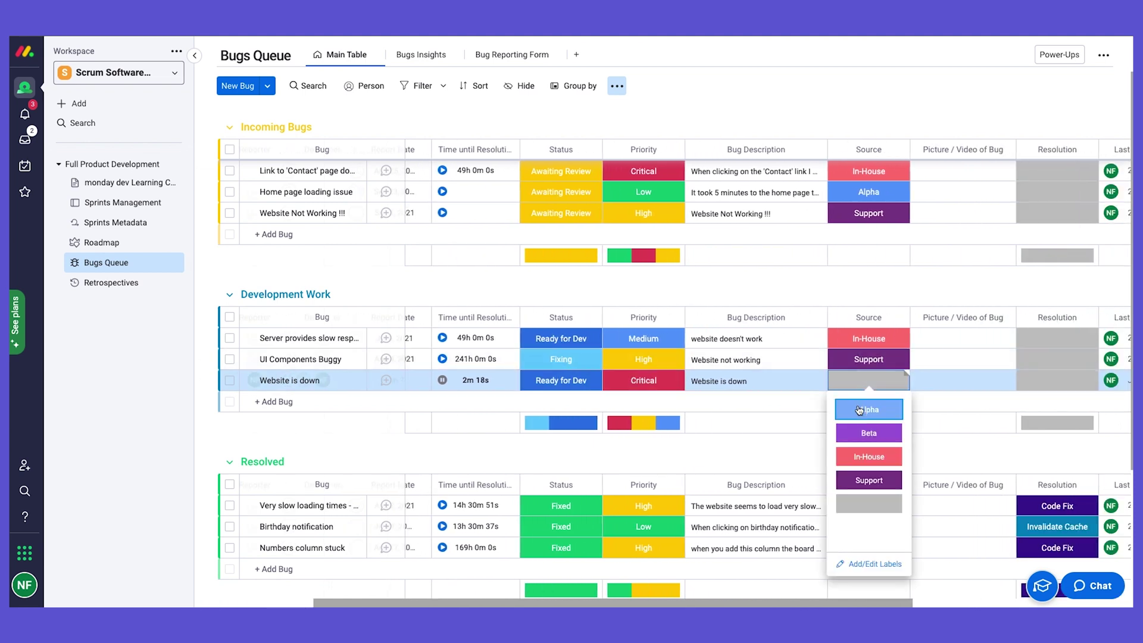
{"action": "left_click", "coordinate": [869, 403]}
Set its resolution to Invalidate Cache and status to Fixed
{"action": "left_click", "coordinate": [1058, 379]}
{"action": "left_click", "coordinate": [1048, 411]}
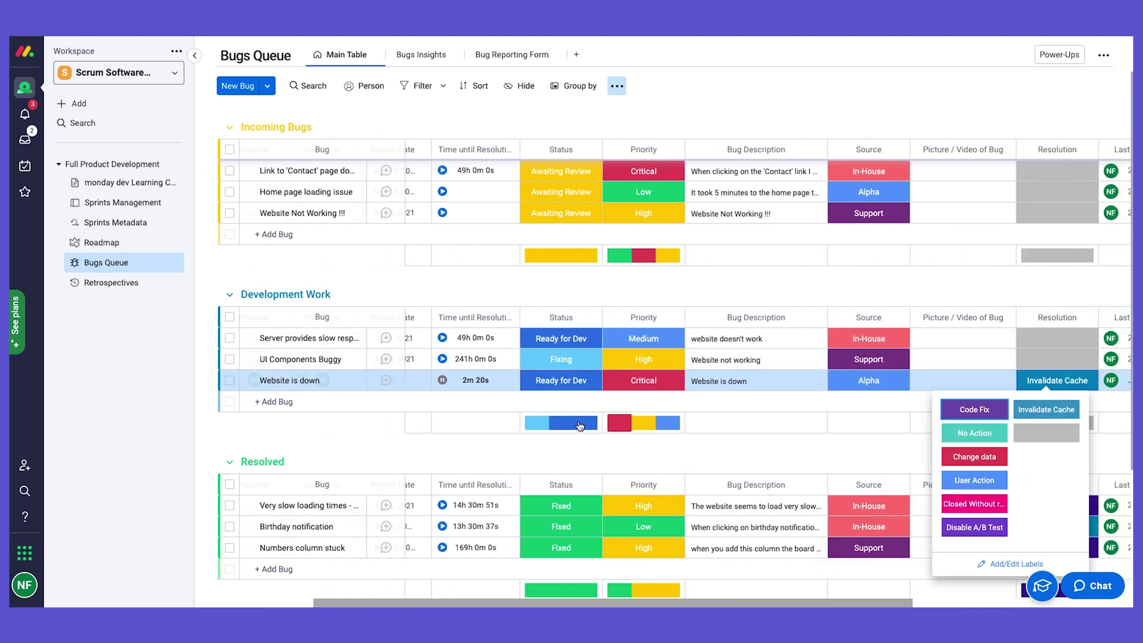
{"action": "scroll", "coordinate": [743, 390], "scroll_direction": "left", "scroll_amount": 5}
{"action": "left_click", "coordinate": [743, 390]}
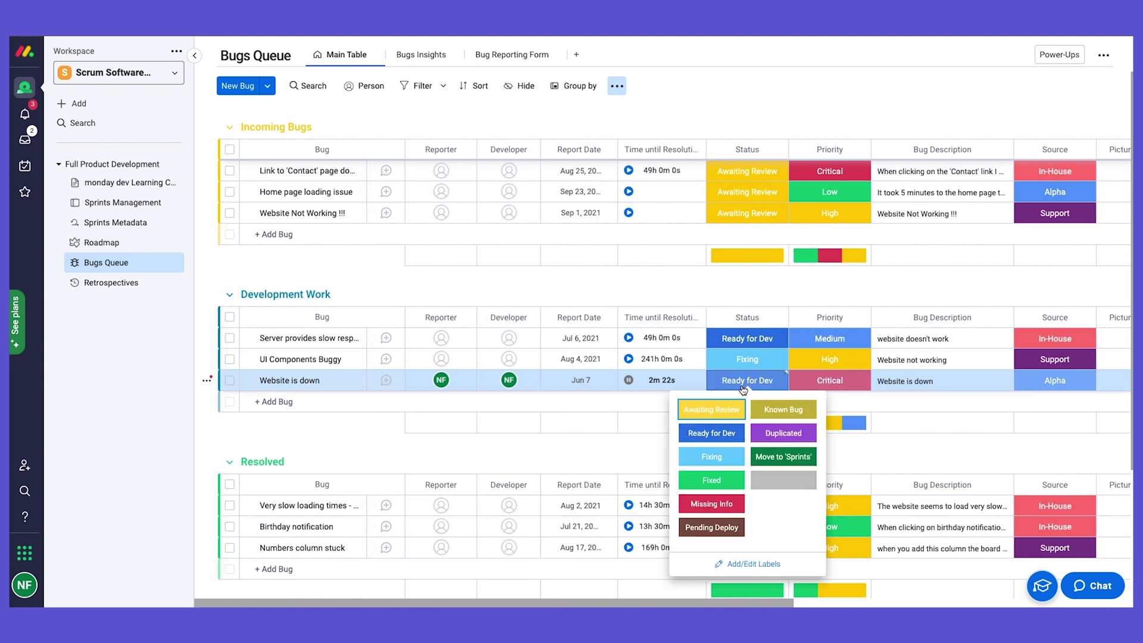
{"action": "left_click", "coordinate": [722, 481]}
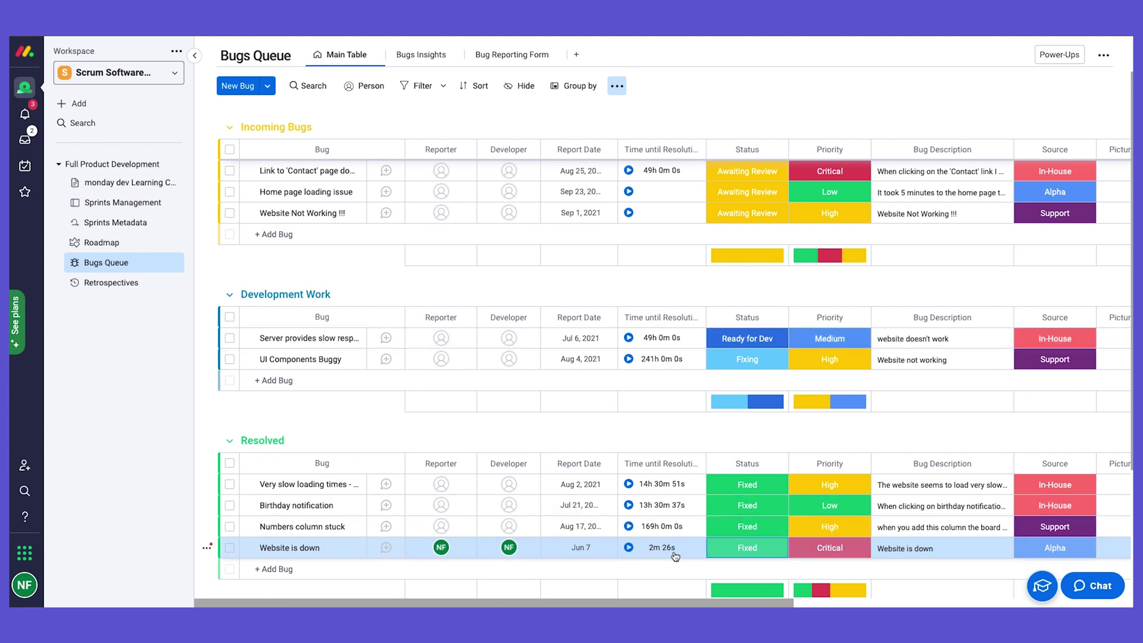
Scroll the board to confirm 'Website is down' sits Fixed under Resolved
{"action": "scroll", "coordinate": [679, 553], "scroll_direction": "up", "scroll_amount": 1}
{"action": "scroll", "coordinate": [679, 553], "scroll_direction": "down", "scroll_amount": 2}
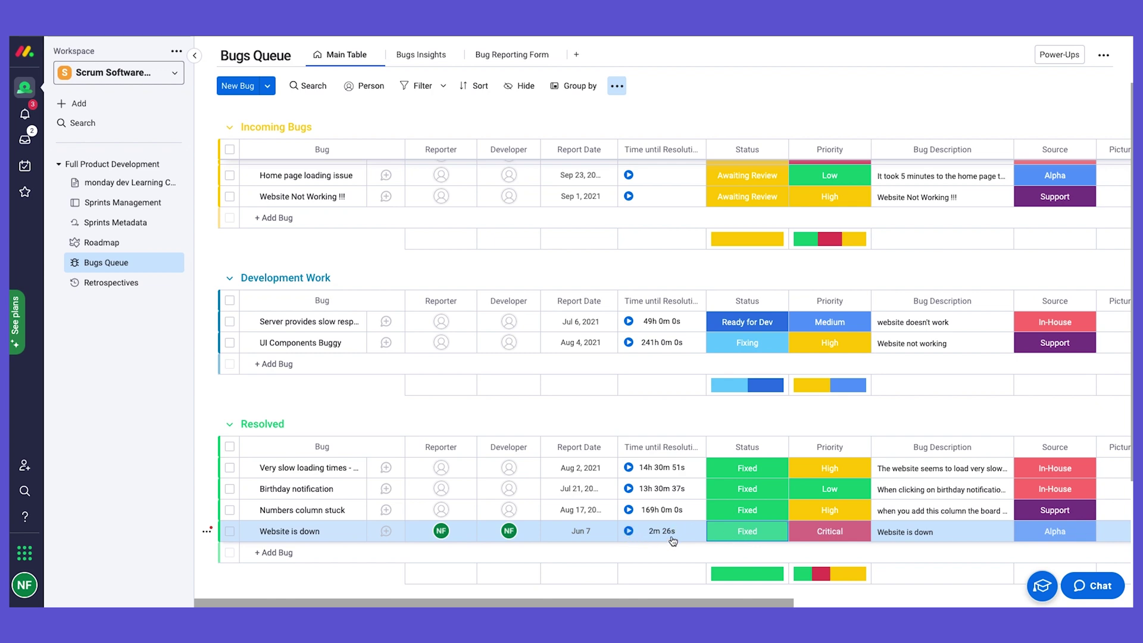
{"action": "scroll", "coordinate": [673, 537], "scroll_direction": "right", "scroll_amount": 5}
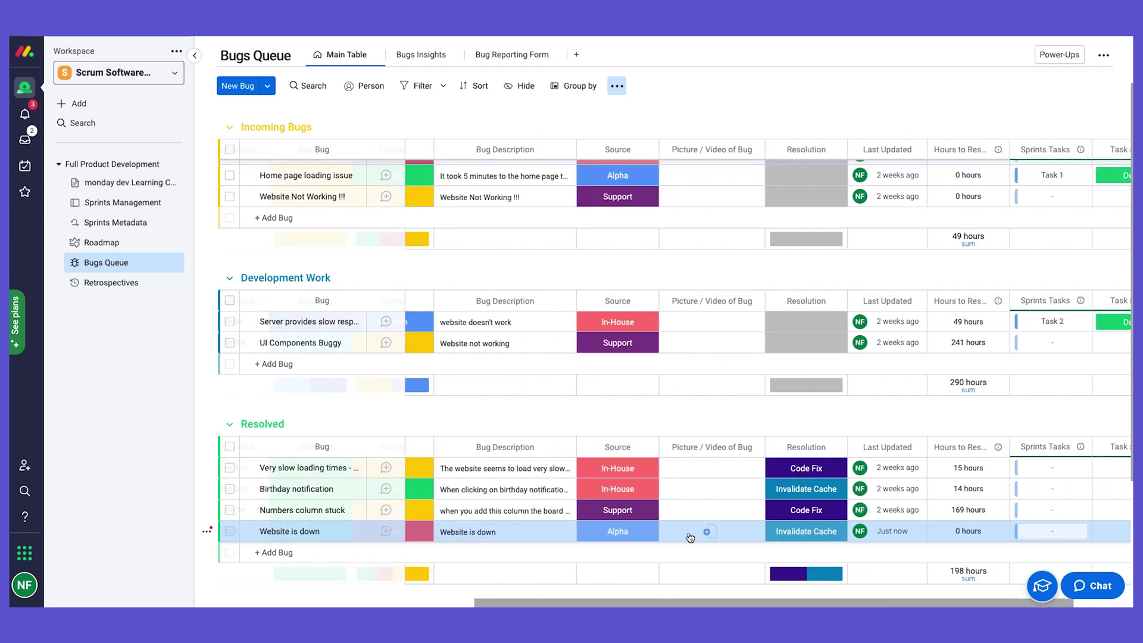
{"action": "scroll", "coordinate": [689, 538], "scroll_direction": "left", "scroll_amount": 5}
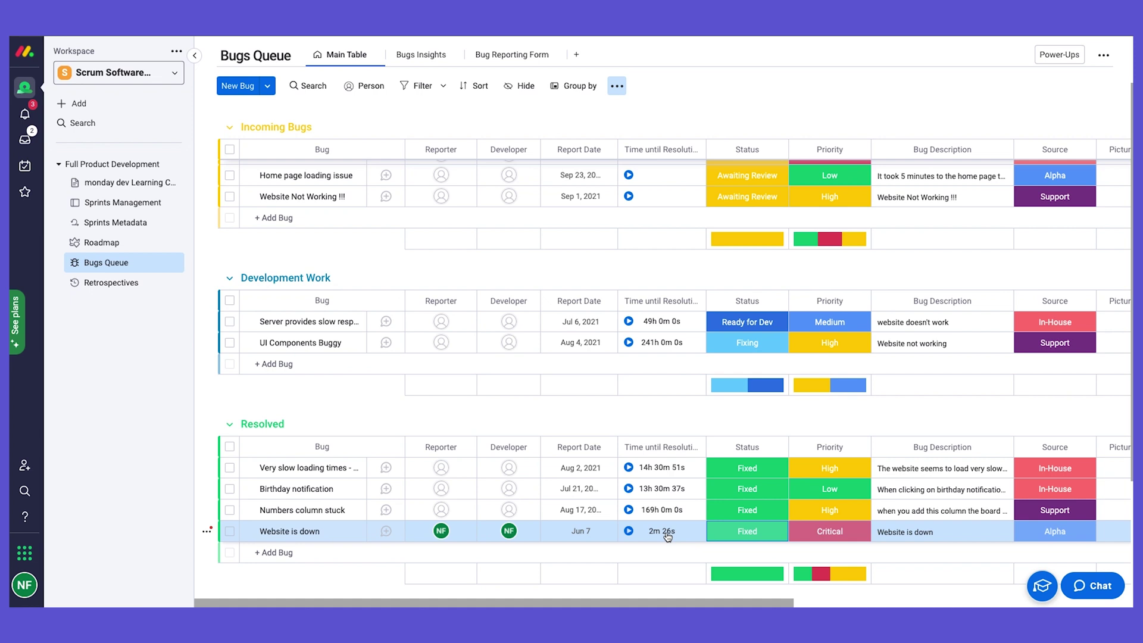
{"action": "scroll", "coordinate": [668, 537], "scroll_direction": "up", "scroll_amount": 1}
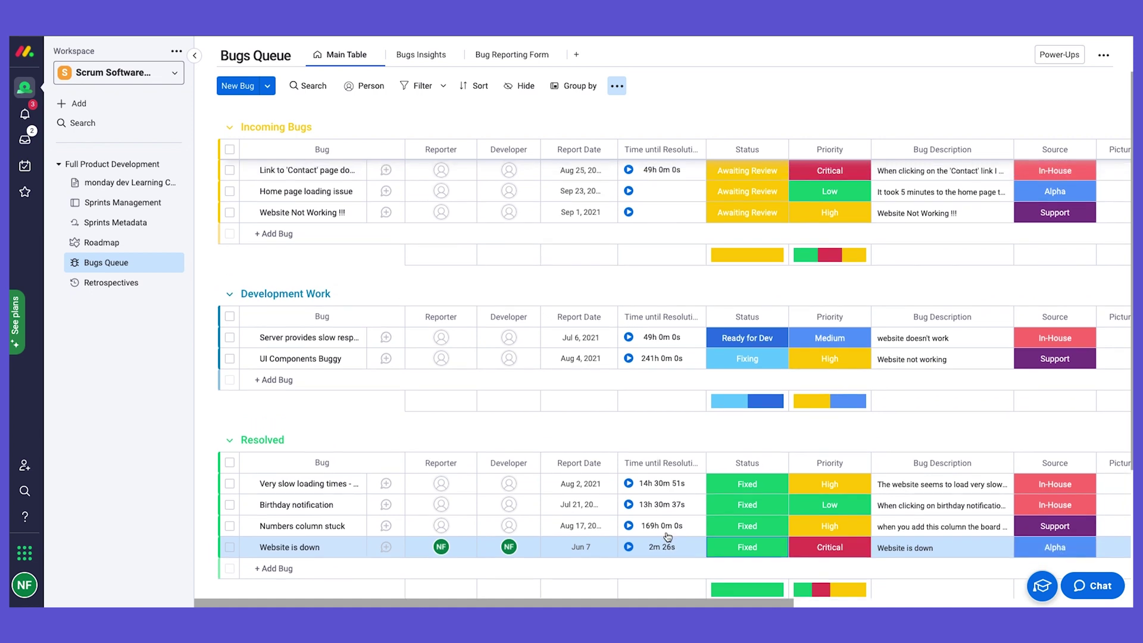
{"action": "scroll", "coordinate": [668, 537], "scroll_direction": "up", "scroll_amount": 2}
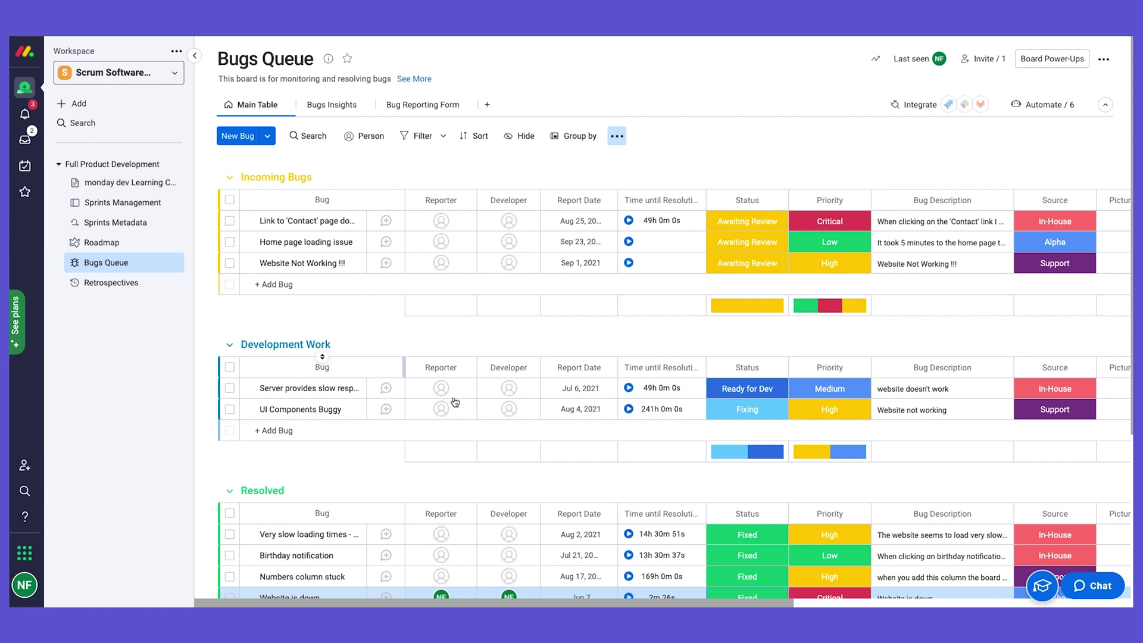
{"action": "left_click", "coordinate": [738, 390]}
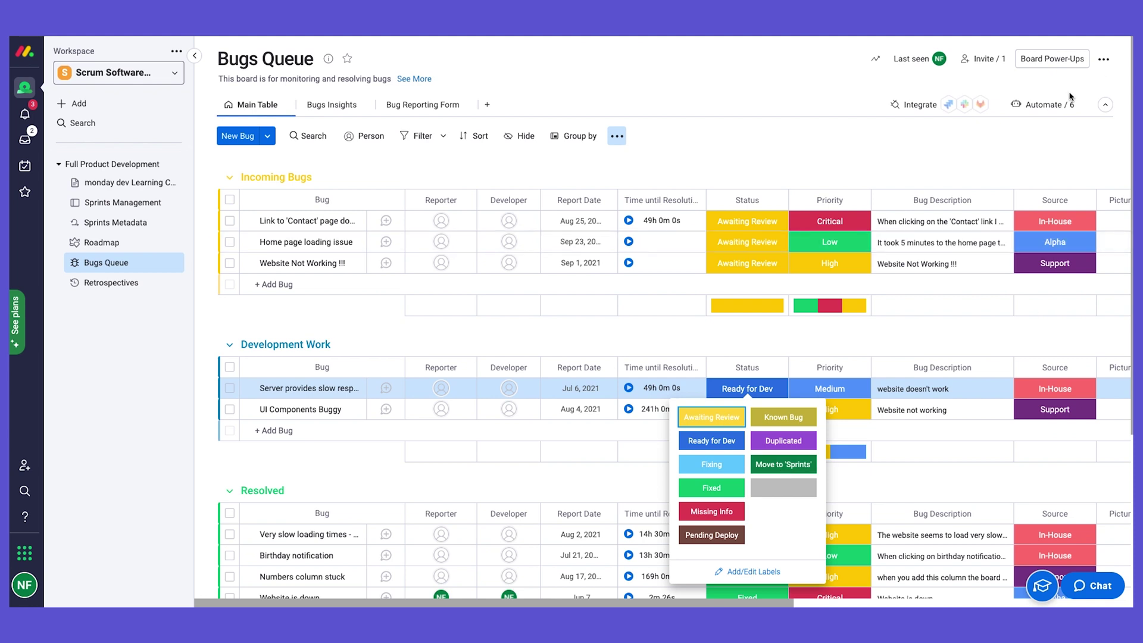
{"action": "scroll", "coordinate": [988, 426], "scroll_direction": "down", "scroll_amount": 3}
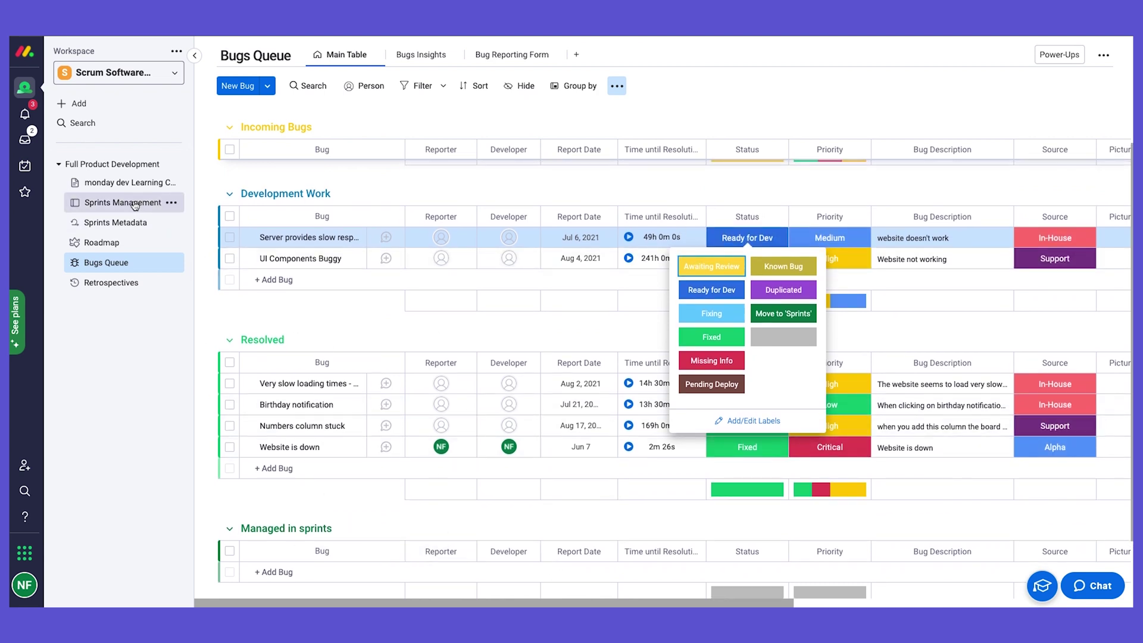
{"action": "left_click", "coordinate": [943, 334]}
{"action": "scroll", "coordinate": [942, 334], "scroll_direction": "right", "scroll_amount": 5}
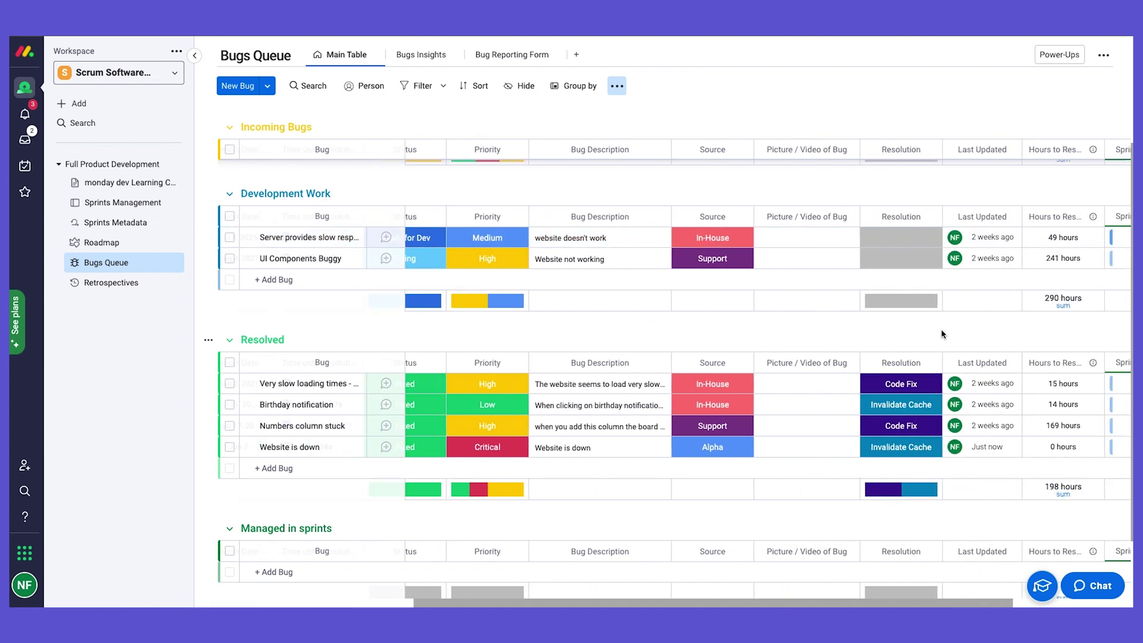
{"action": "scroll", "coordinate": [943, 334], "scroll_direction": "right", "scroll_amount": 3}
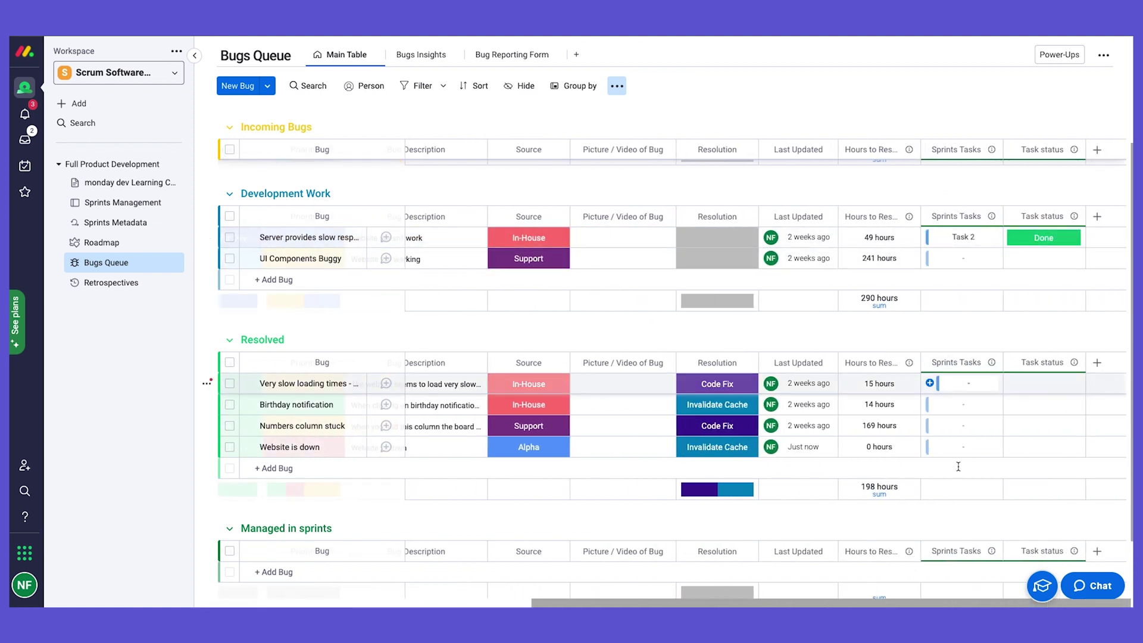
{"action": "scroll", "coordinate": [958, 467], "scroll_direction": "down", "scroll_amount": 1}
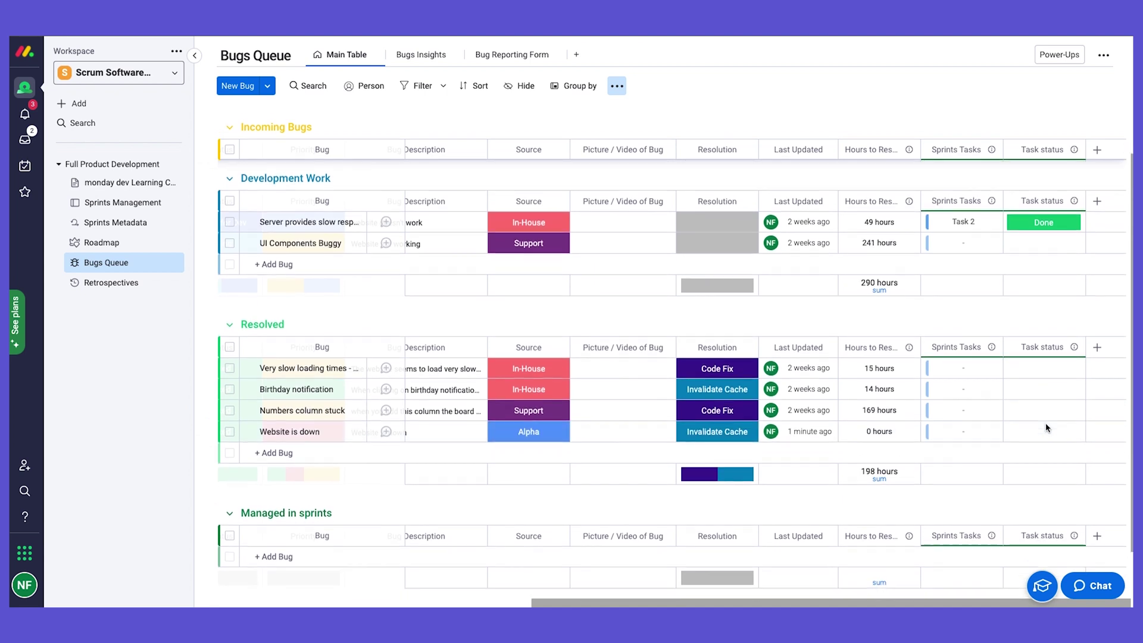
{"action": "scroll", "coordinate": [1045, 417], "scroll_direction": "down", "scroll_amount": 1}
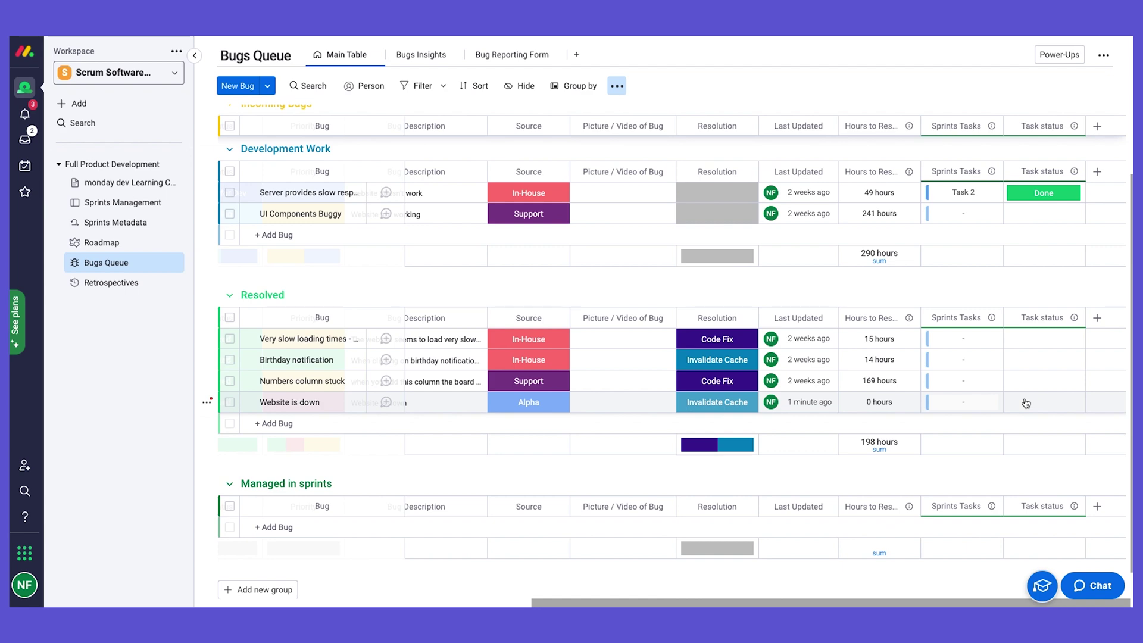
{"action": "scroll", "coordinate": [1027, 404], "scroll_direction": "left", "scroll_amount": 3}
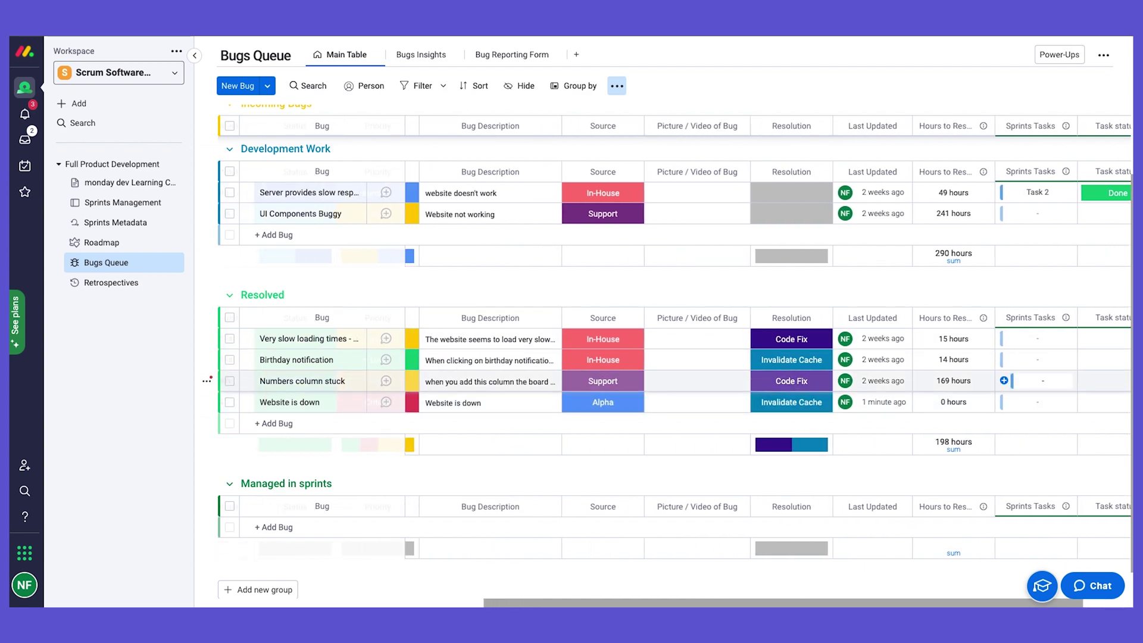
{"action": "scroll", "coordinate": [733, 359], "scroll_direction": "left", "scroll_amount": 10}
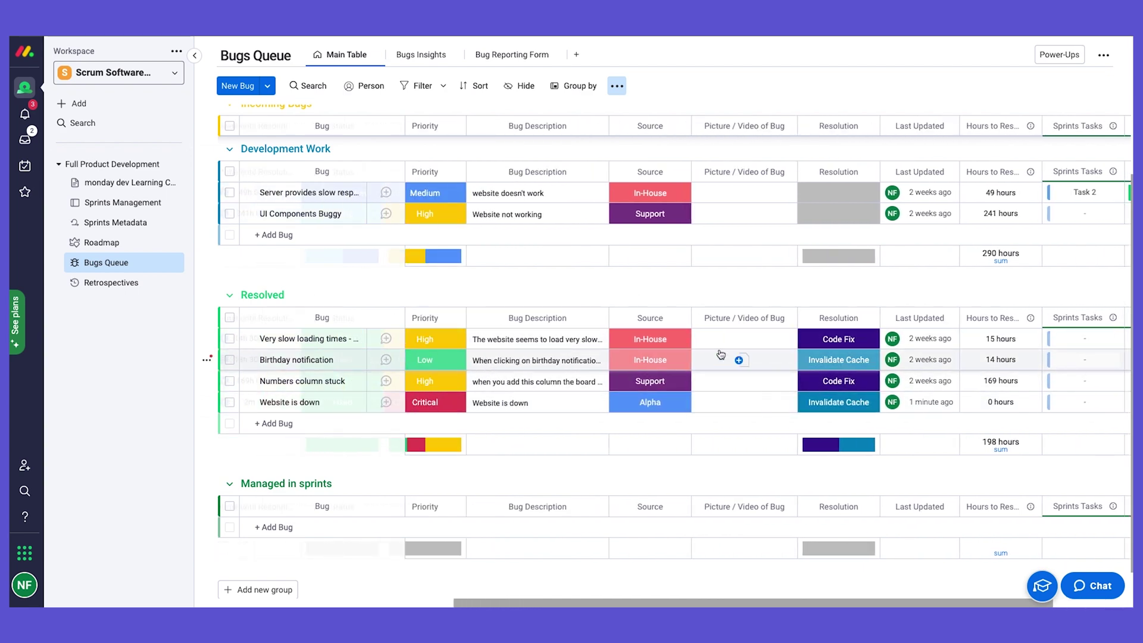
{"action": "scroll", "coordinate": [722, 354], "scroll_direction": "left", "scroll_amount": 3}
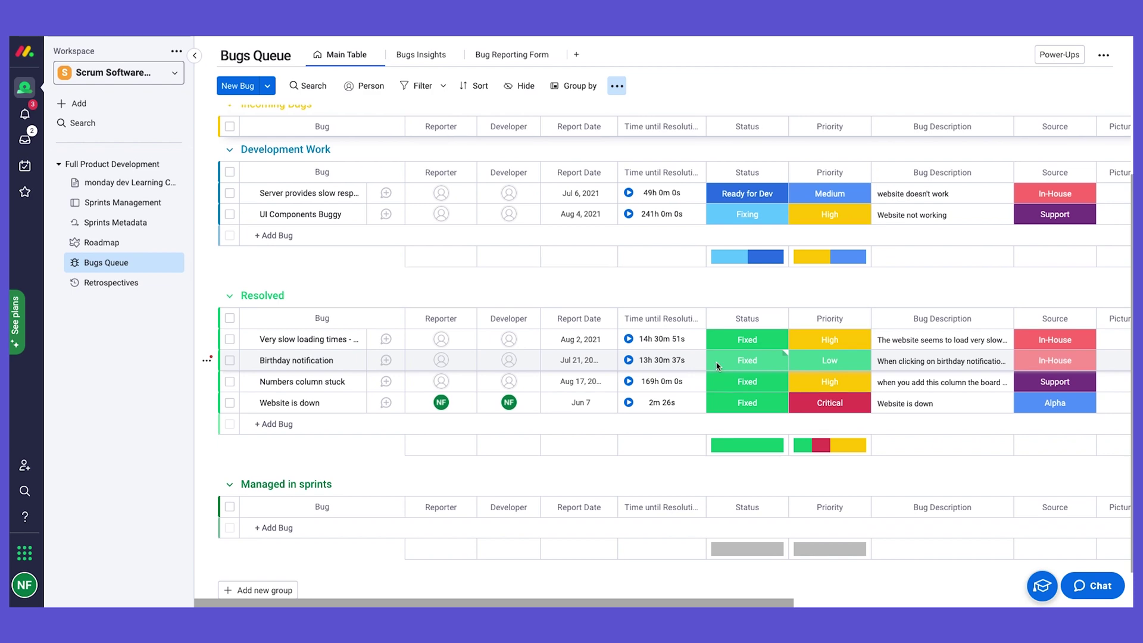
{"action": "scroll", "coordinate": [718, 367], "scroll_direction": "up", "scroll_amount": 2}
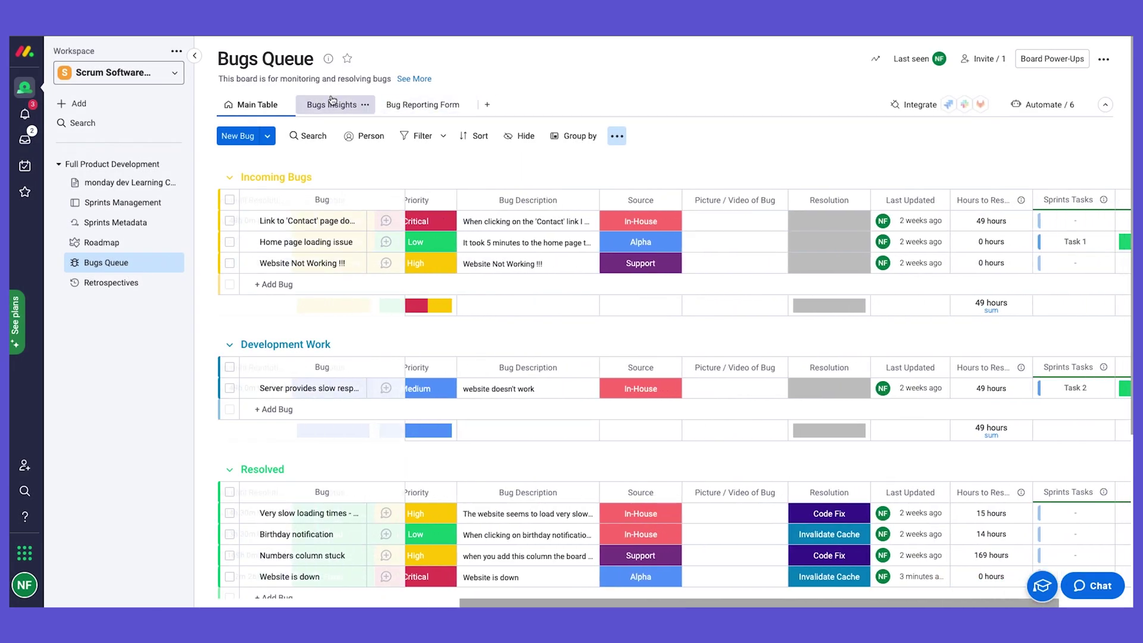
Switch to the Bugs Insights dashboard, dismiss the widget tip, and browse widget choices without adding any
{"action": "left_click", "coordinate": [486, 104]}
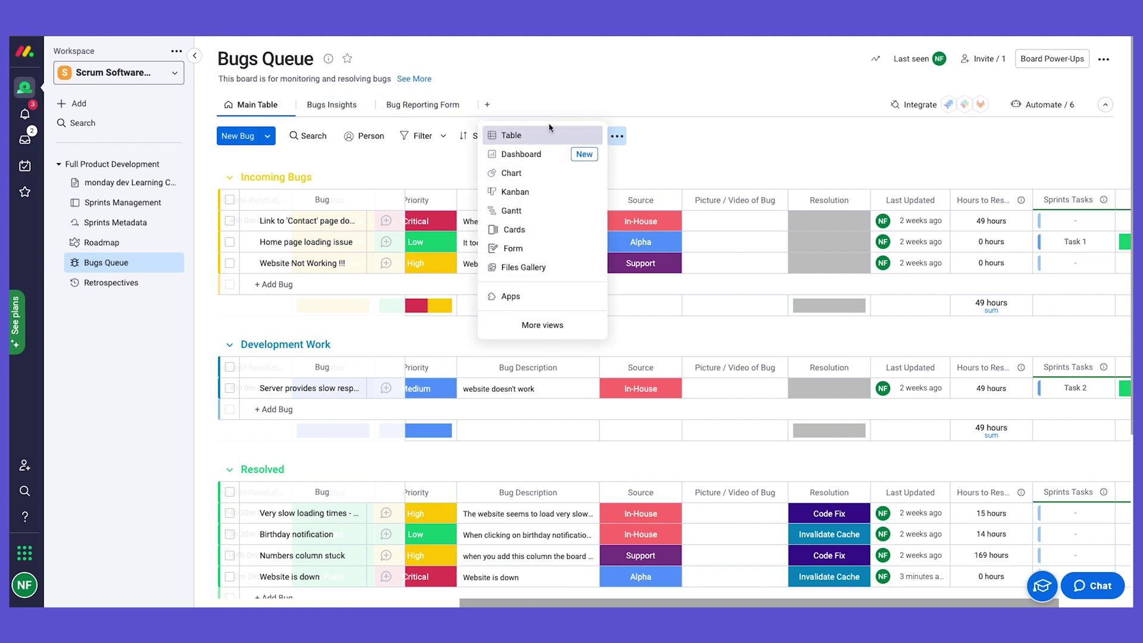
{"action": "left_click", "coordinate": [638, 82]}
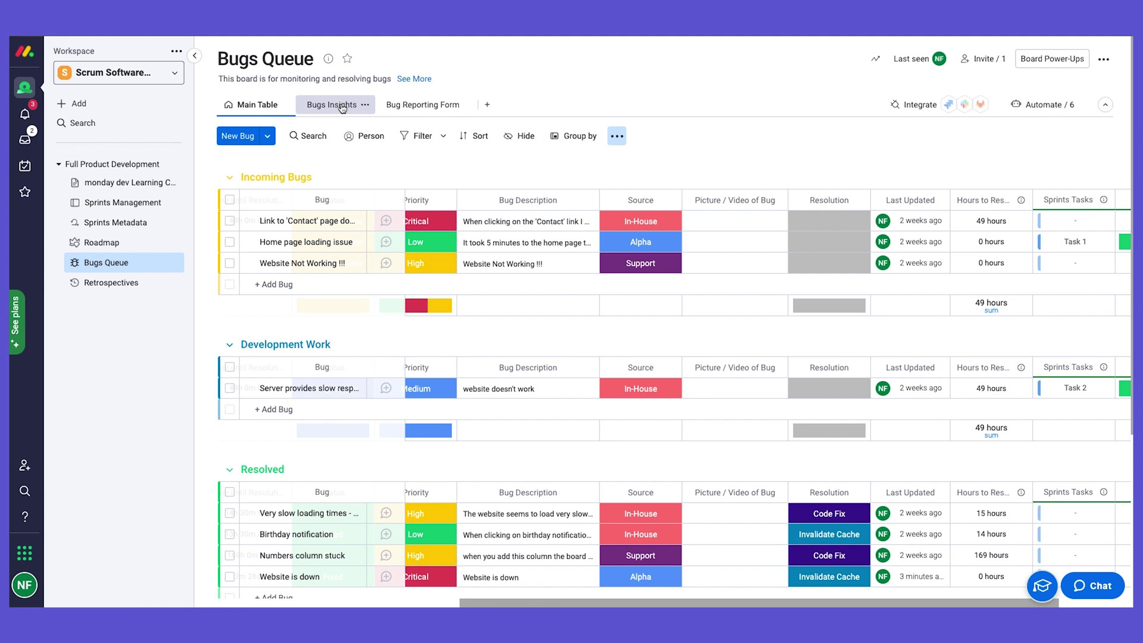
{"action": "left_click", "coordinate": [343, 106]}
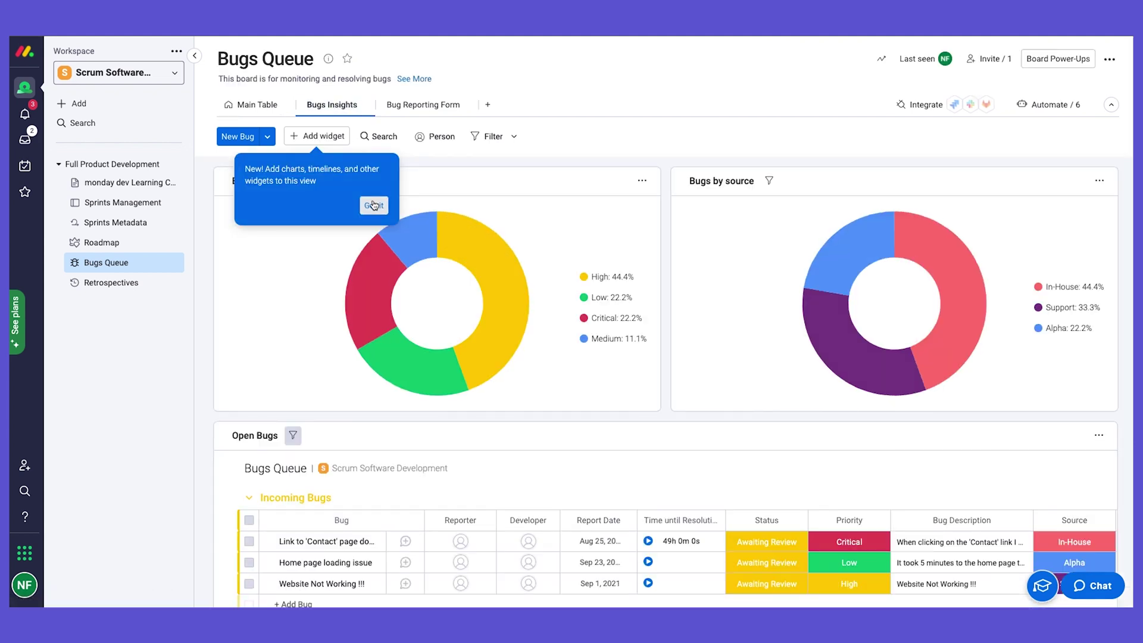
{"action": "left_click", "coordinate": [373, 205]}
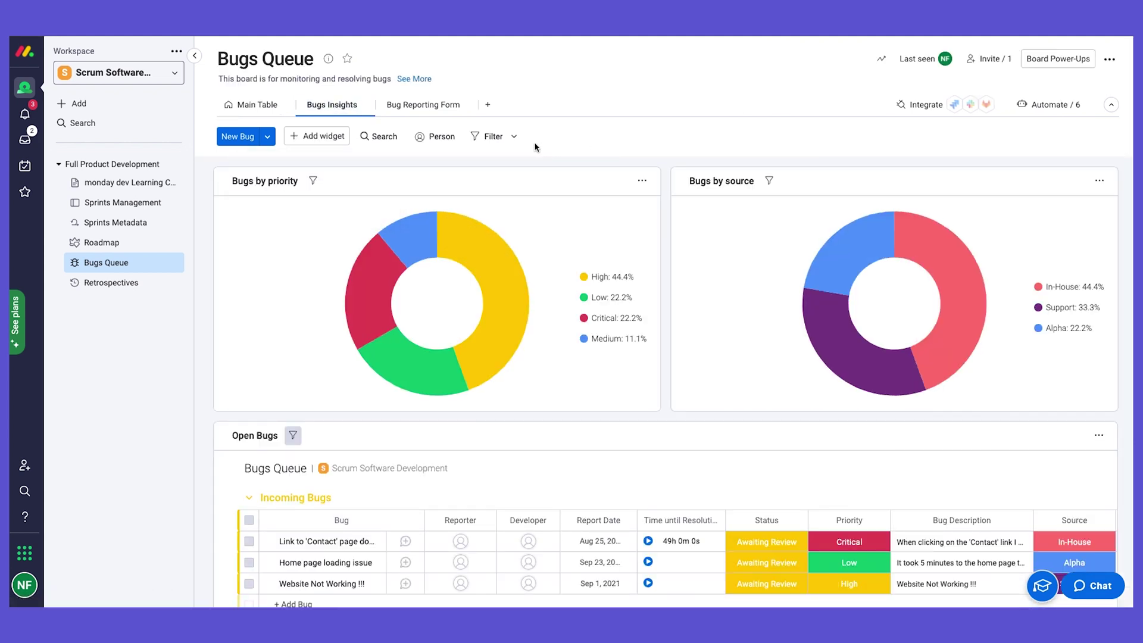
{"action": "left_click", "coordinate": [316, 138]}
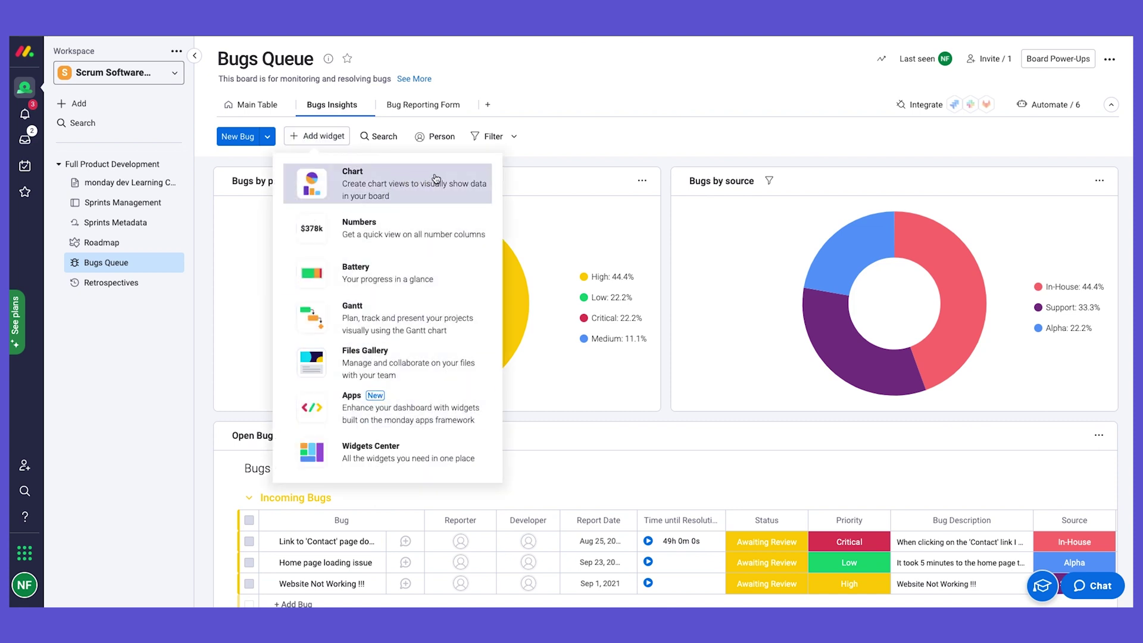
{"action": "left_click", "coordinate": [751, 107]}
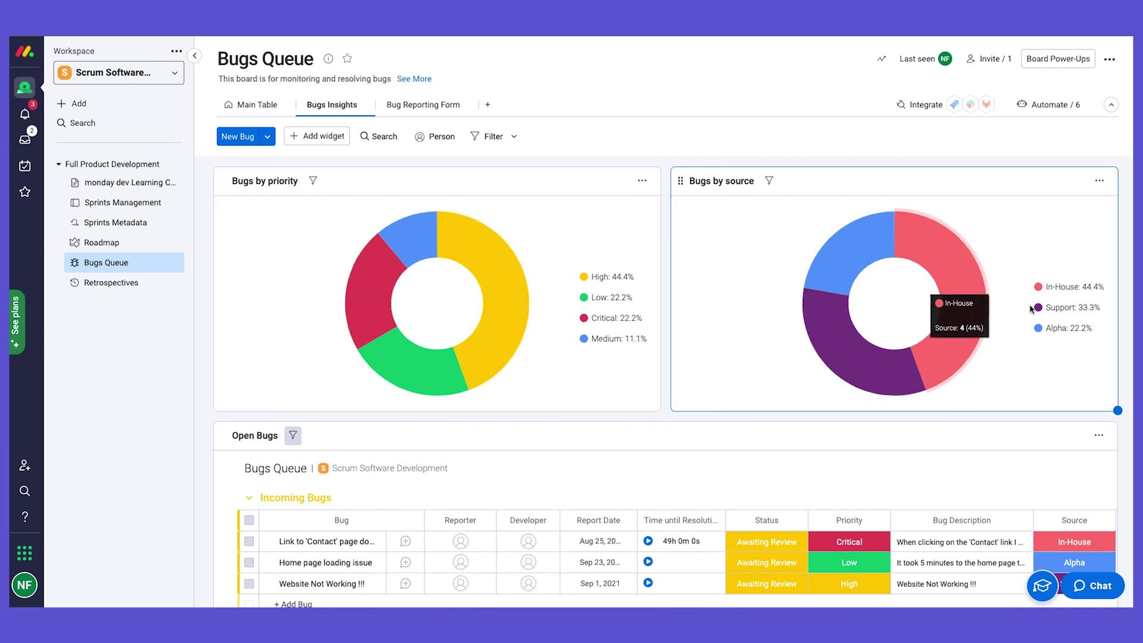
{"action": "scroll", "coordinate": [1028, 307], "scroll_direction": "down", "scroll_amount": 2}
{"action": "scroll", "coordinate": [1028, 307], "scroll_direction": "down", "scroll_amount": 2}
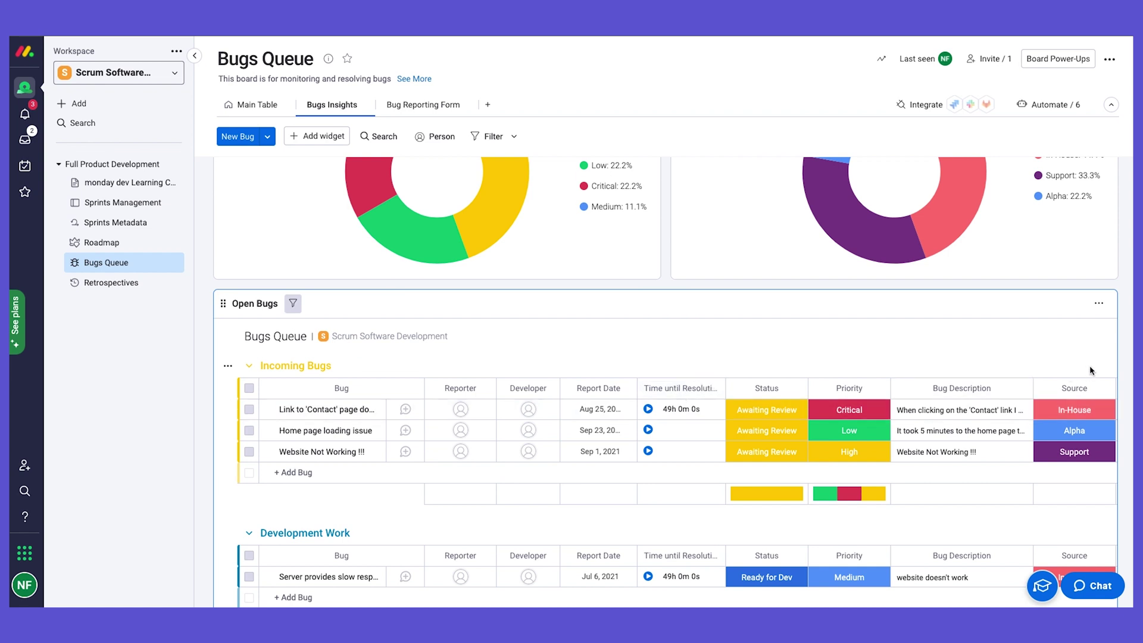
{"action": "scroll", "coordinate": [1111, 361], "scroll_direction": "down", "scroll_amount": 7}
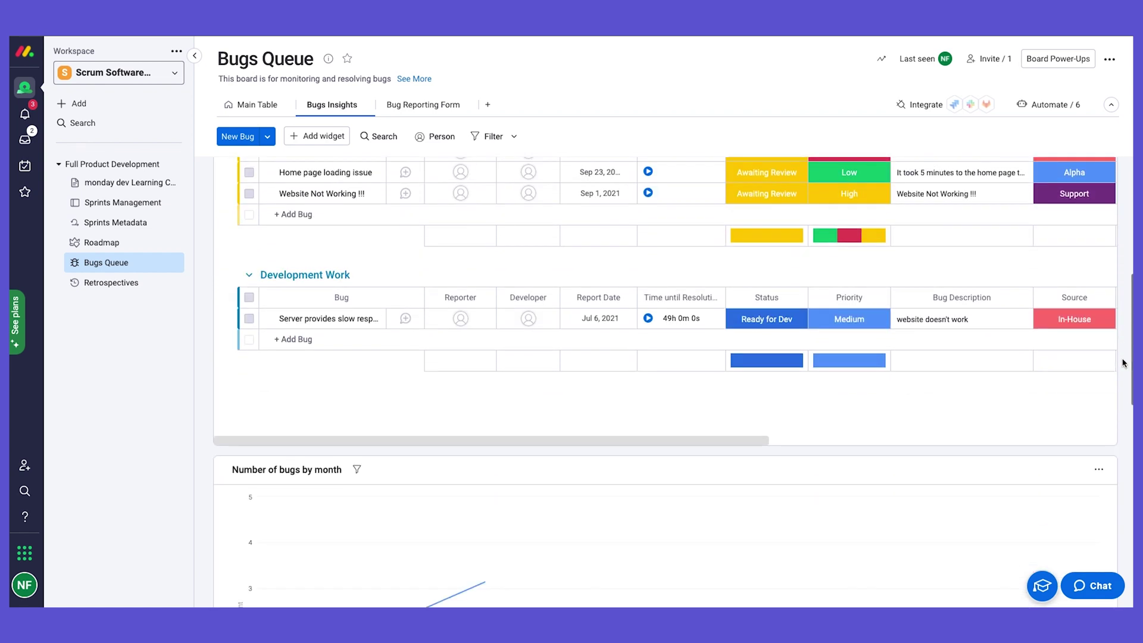
{"action": "scroll", "coordinate": [1123, 363], "scroll_direction": "down", "scroll_amount": 2}
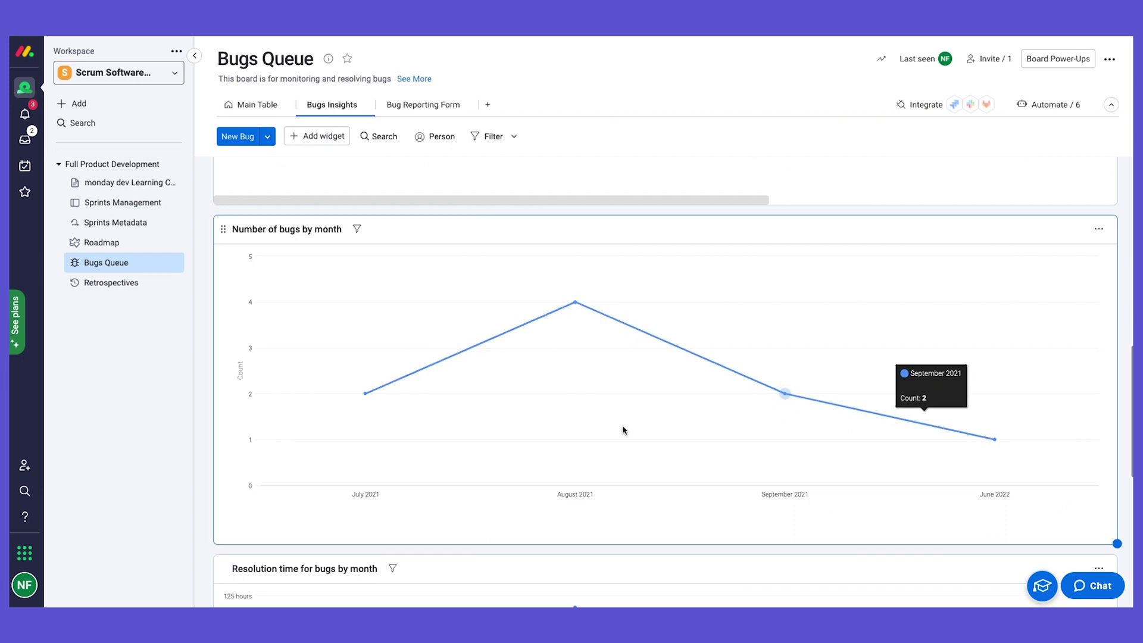
{"action": "scroll", "coordinate": [1079, 441], "scroll_direction": "down", "scroll_amount": 3}
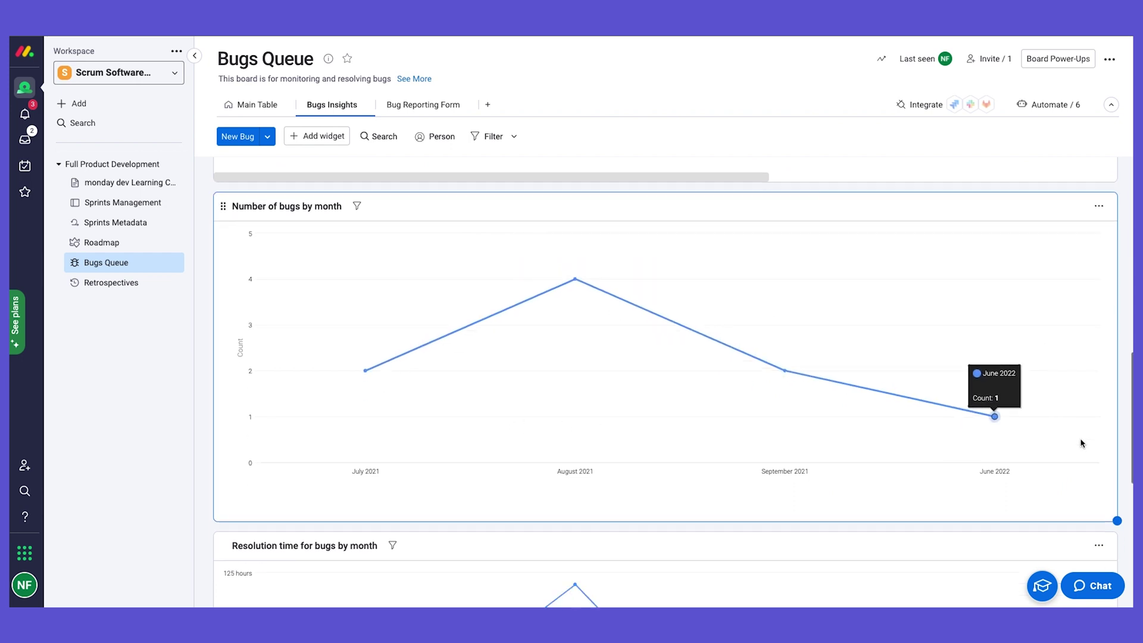
{"action": "scroll", "coordinate": [1081, 443], "scroll_direction": "down", "scroll_amount": 3}
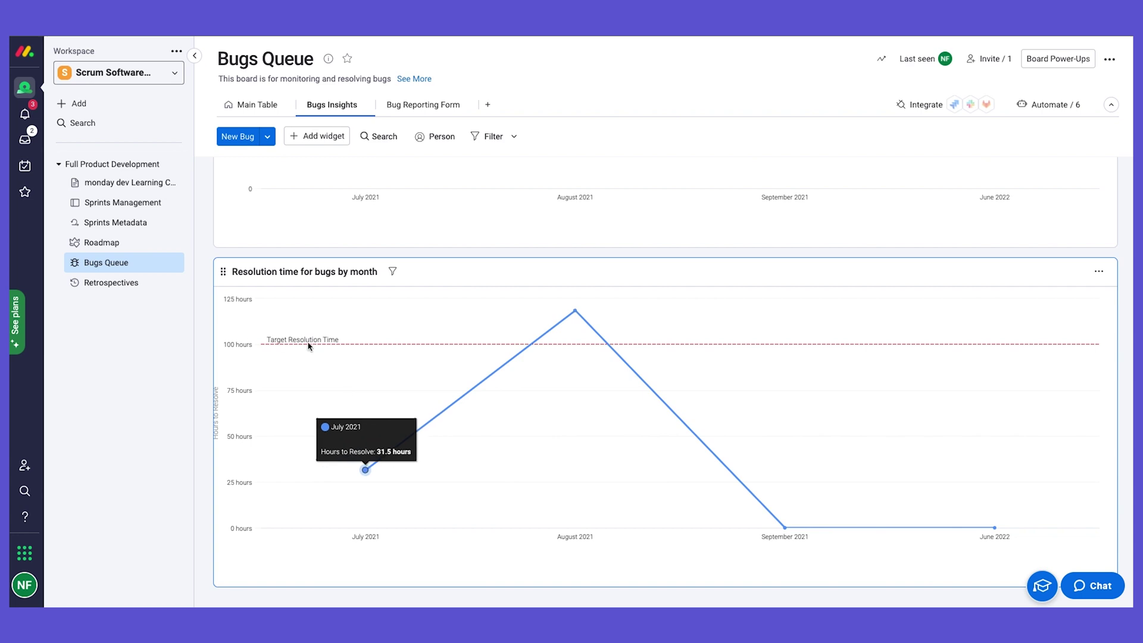
{"action": "scroll", "coordinate": [393, 384], "scroll_direction": "down", "scroll_amount": 3}
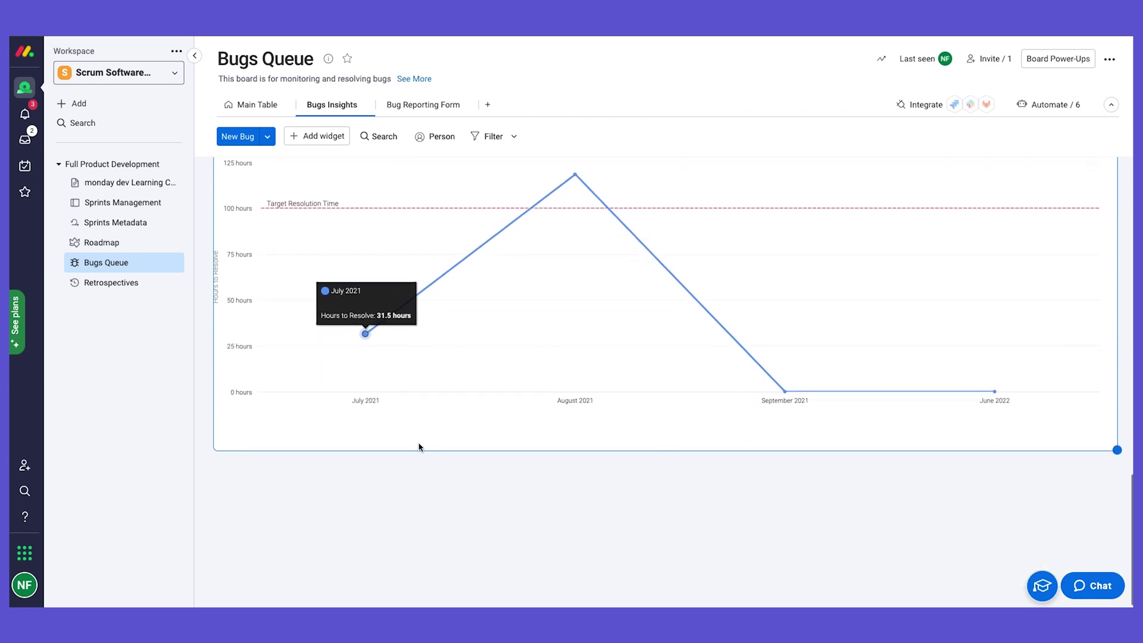
{"action": "scroll", "coordinate": [484, 528], "scroll_direction": "up", "scroll_amount": 5}
{"action": "scroll", "coordinate": [482, 528], "scroll_direction": "up", "scroll_amount": 12}
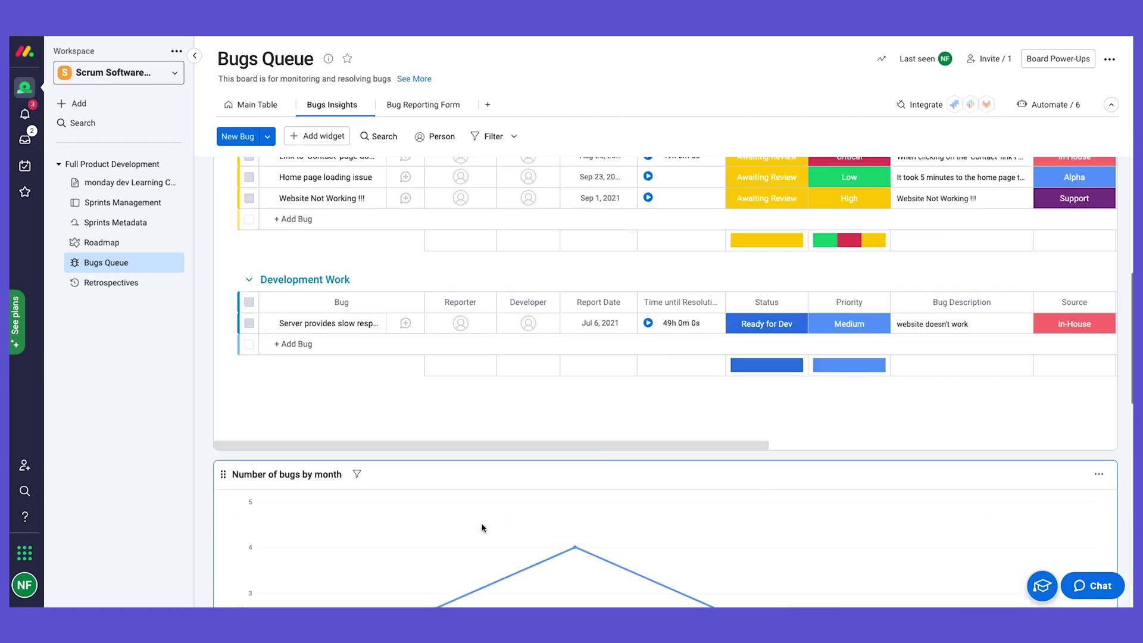
{"action": "scroll", "coordinate": [205, 368], "scroll_direction": "up", "scroll_amount": 2}
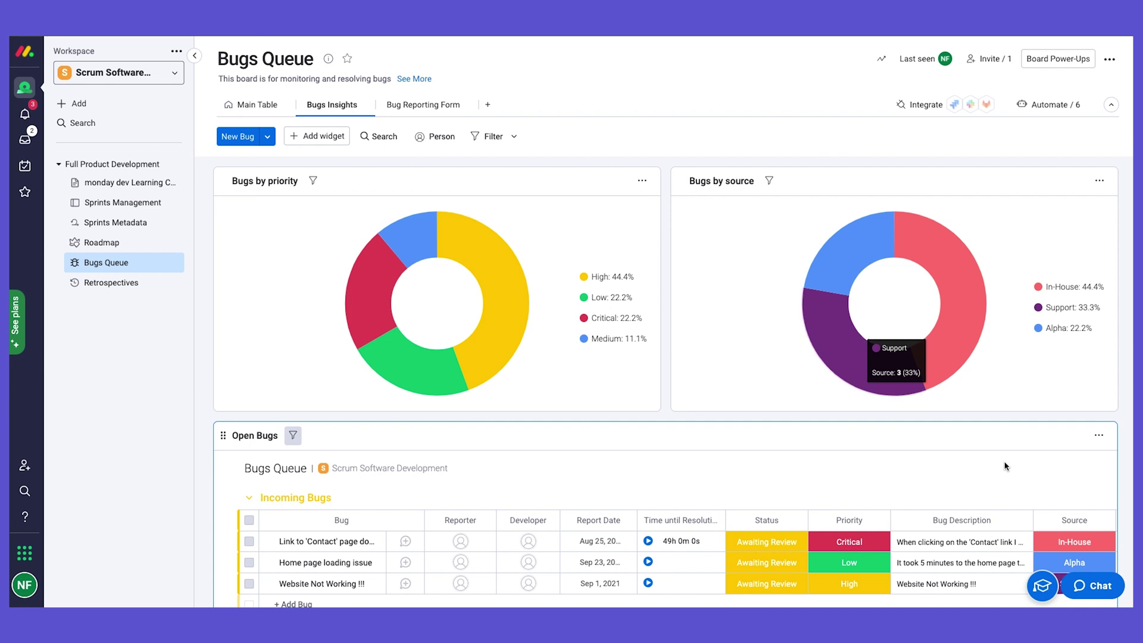
{"action": "left_click", "coordinate": [1099, 435]}
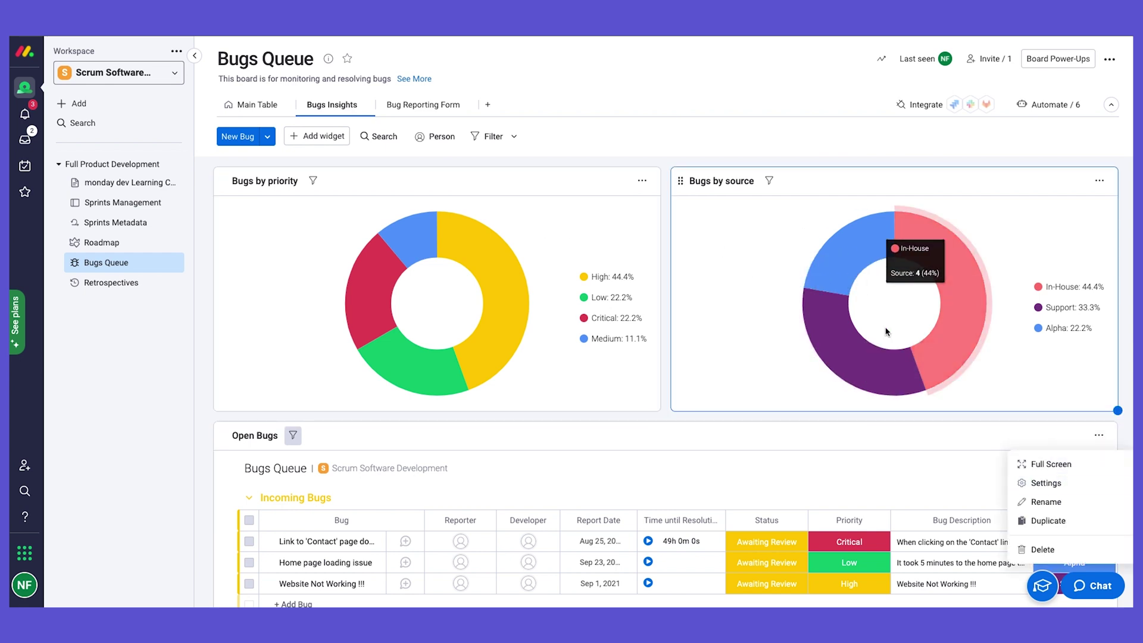
{"action": "scroll", "coordinate": [1122, 316], "scroll_direction": "down", "scroll_amount": 5}
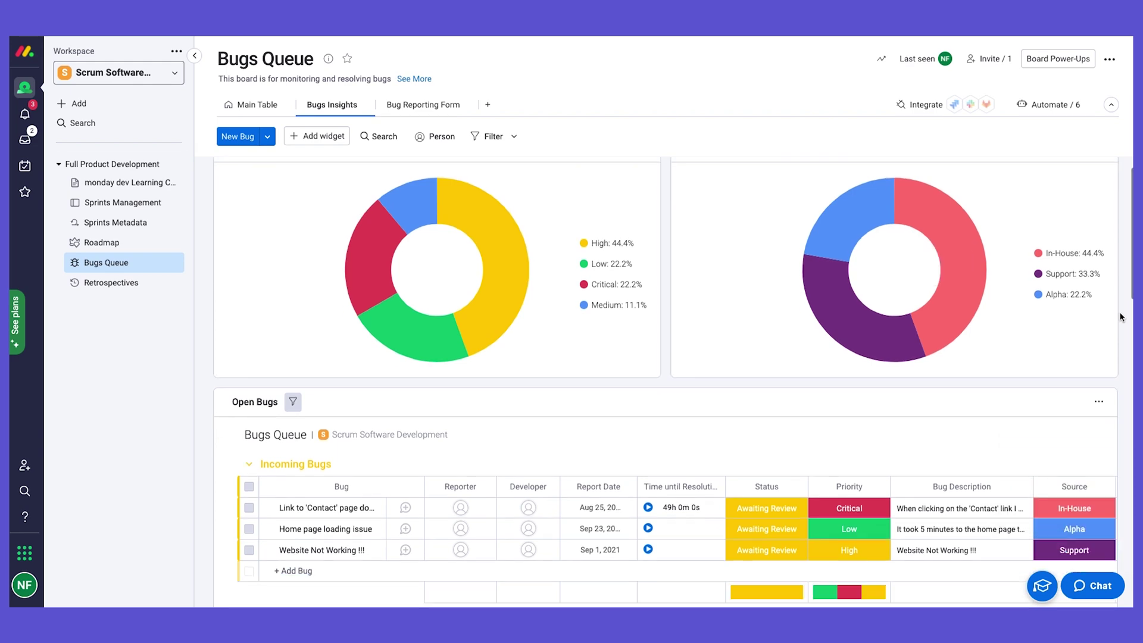
{"action": "scroll", "coordinate": [1122, 317], "scroll_direction": "down", "scroll_amount": 10}
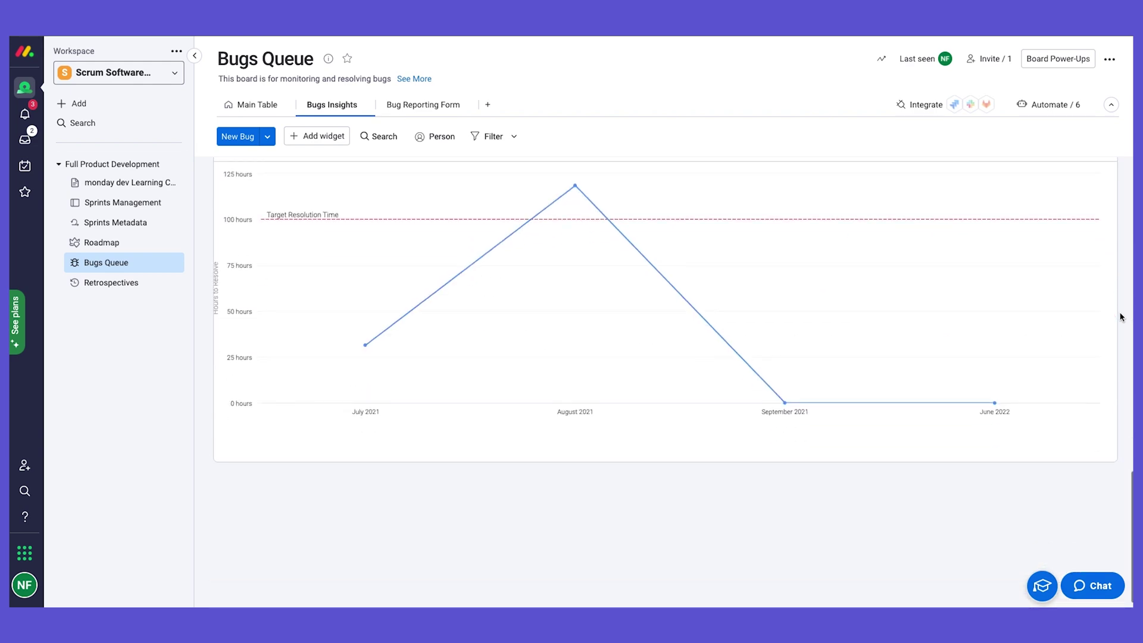